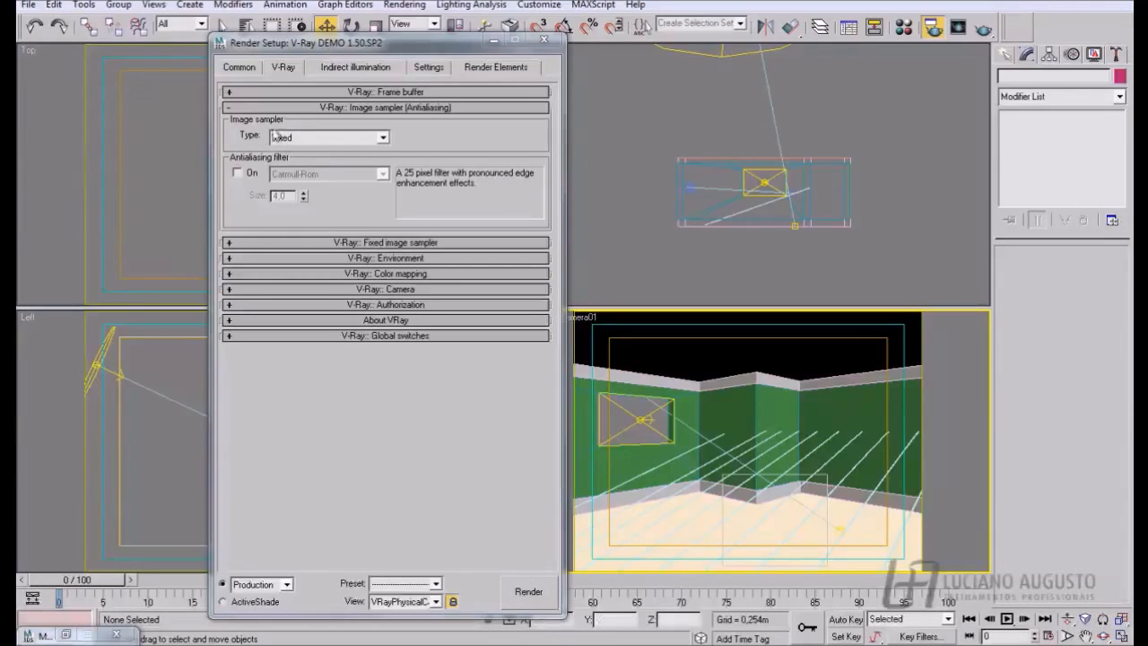
# - Expand the Fixed image sampler settings and set the V-Ray image sampler type to Adaptive DMC
pyautogui.click(230, 243)
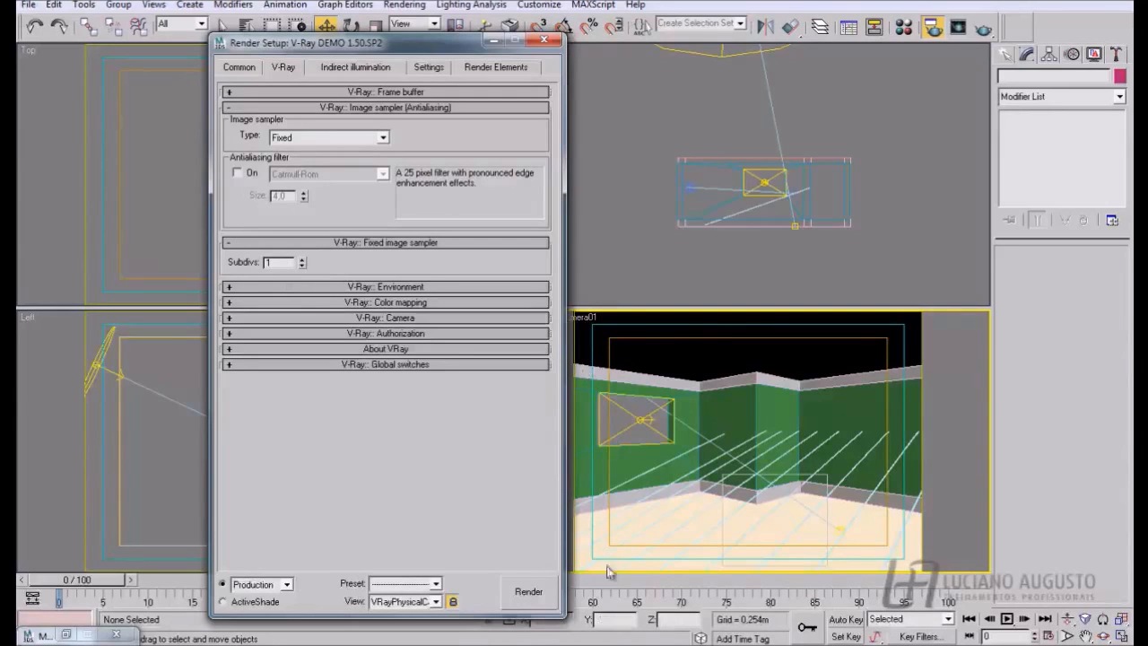
pyautogui.click(384, 138)
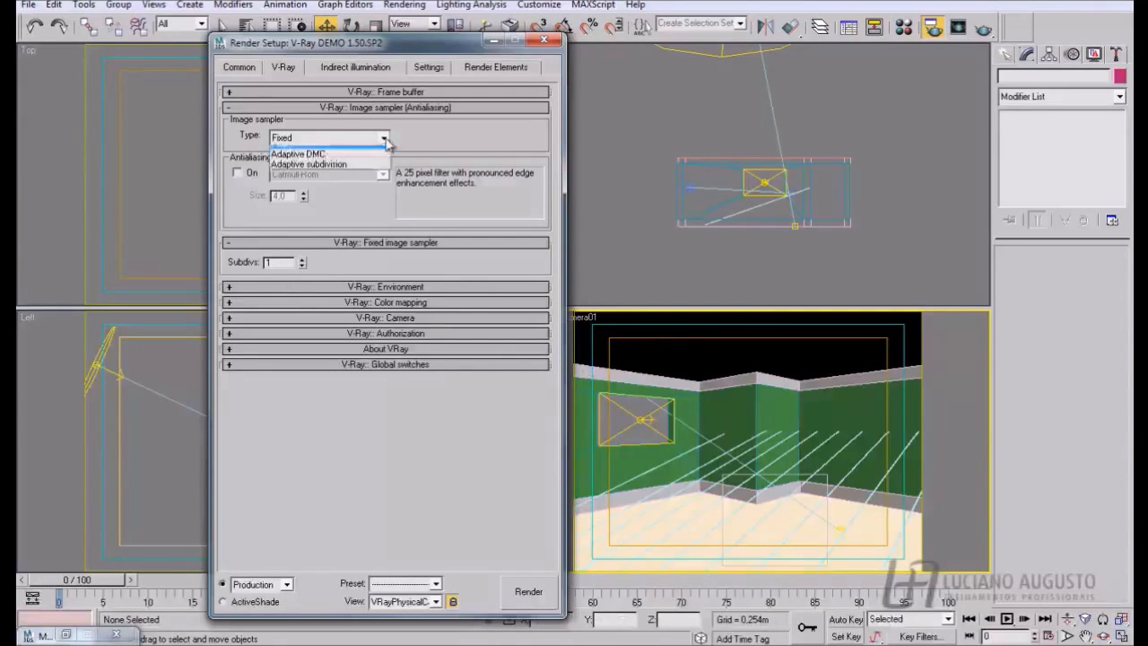
pyautogui.click(291, 164)
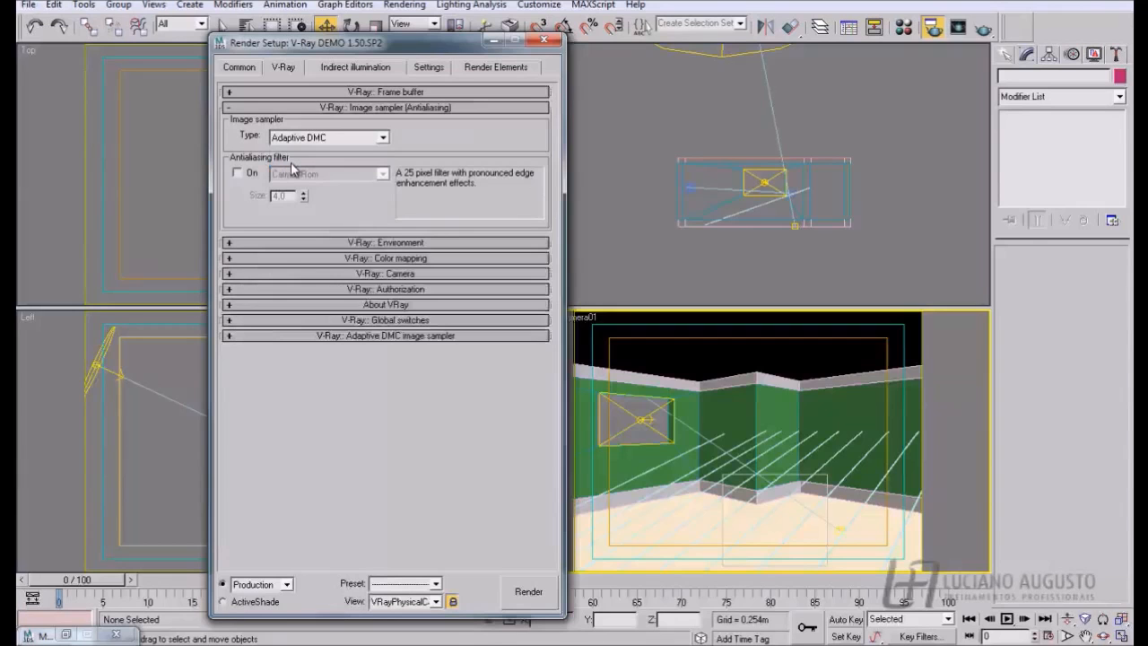
# - Switch to the presentation slide on V-Ray AA calculation types, review it and return to 3ds Max
pyautogui.hotkey('alt', 'Tab')
pyautogui.hotkey('alt', 'Tab')
pyautogui.hotkey('alt', 'Tab')
pyautogui.hotkey('alt', 'Tab')
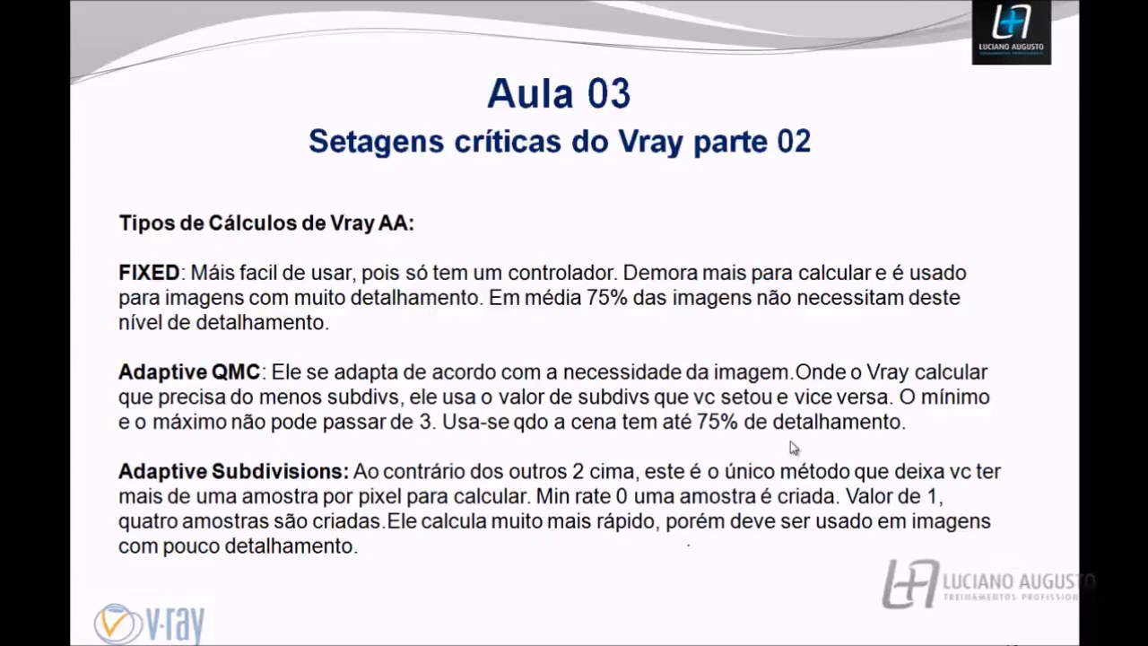
pyautogui.hotkey('alt', 'Tab')
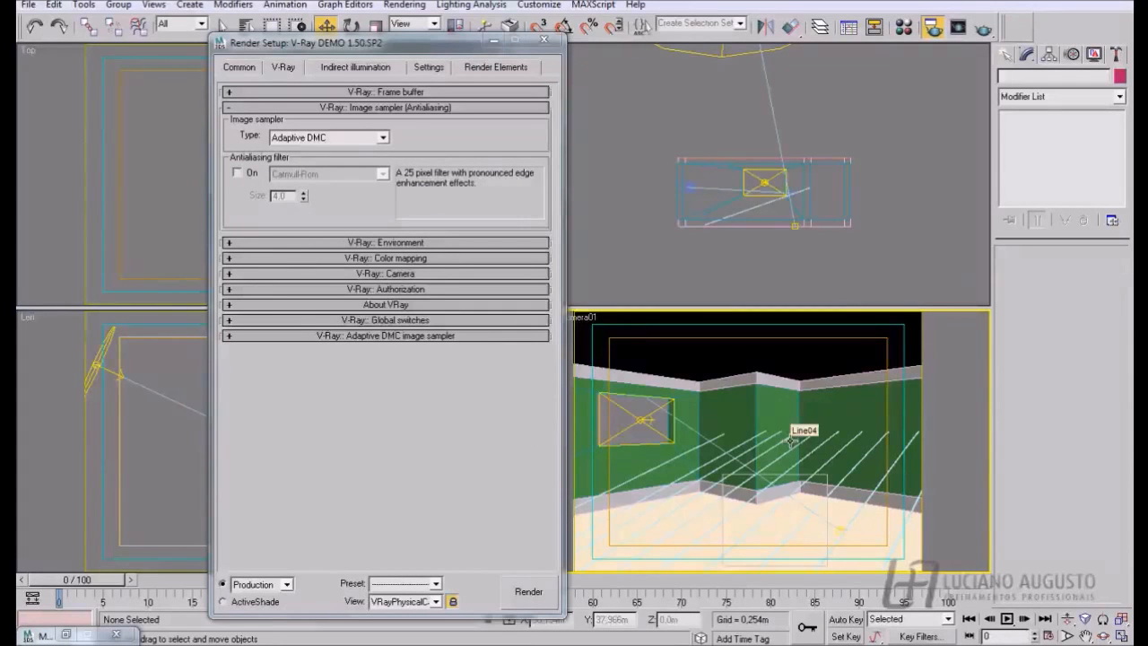
# - Keep Adaptive DMC as the sampler type and examine its minimum and maximum subdivs settings
pyautogui.click(339, 138)
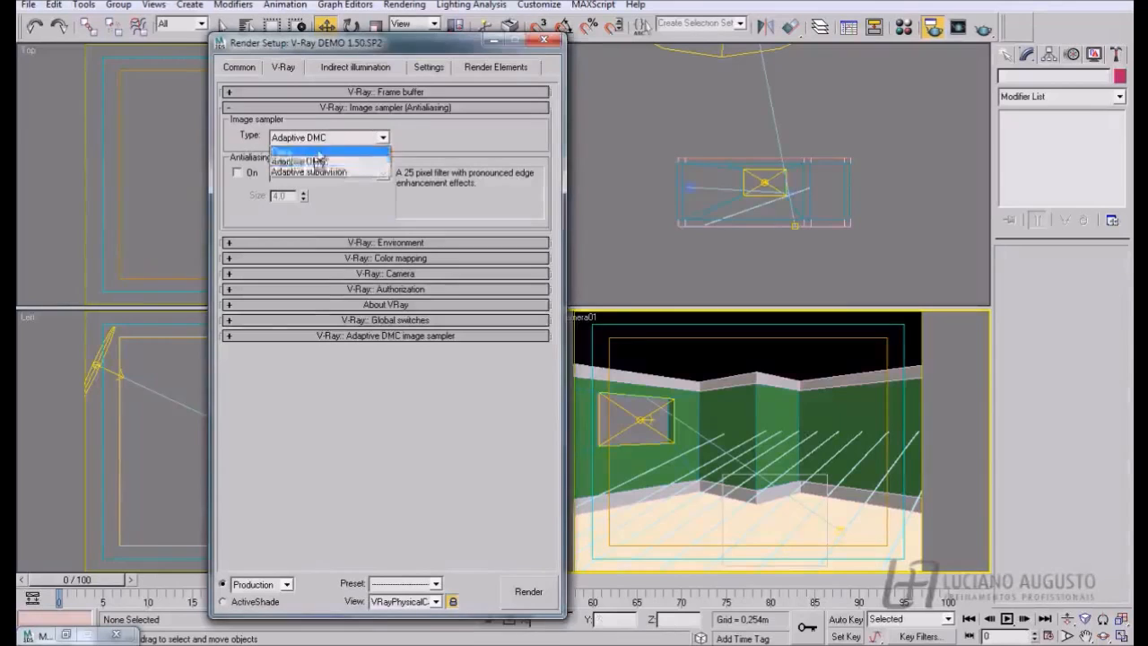
pyautogui.click(319, 162)
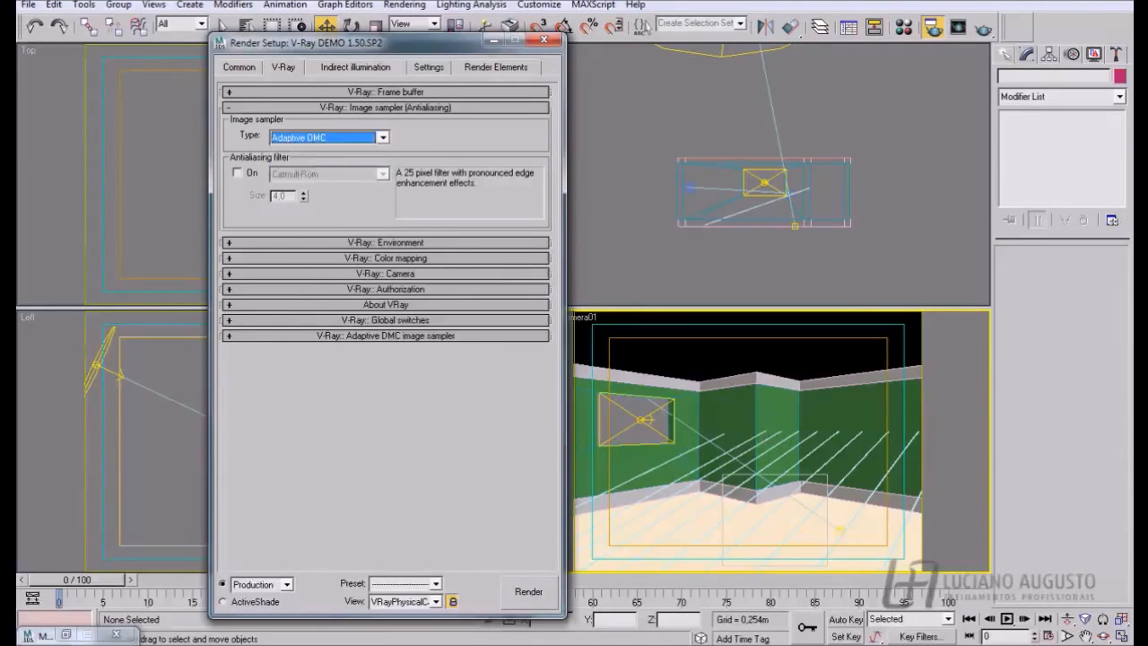
pyautogui.click(232, 336)
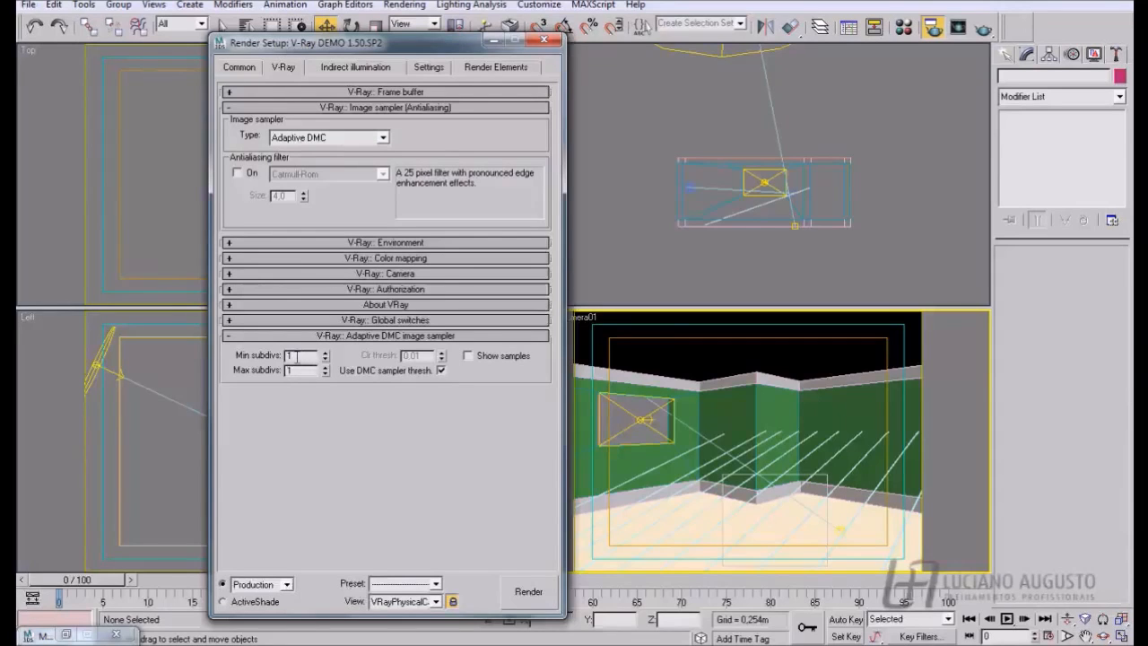
pyautogui.moveTo(409, 45); pyautogui.dragTo(321, 38)
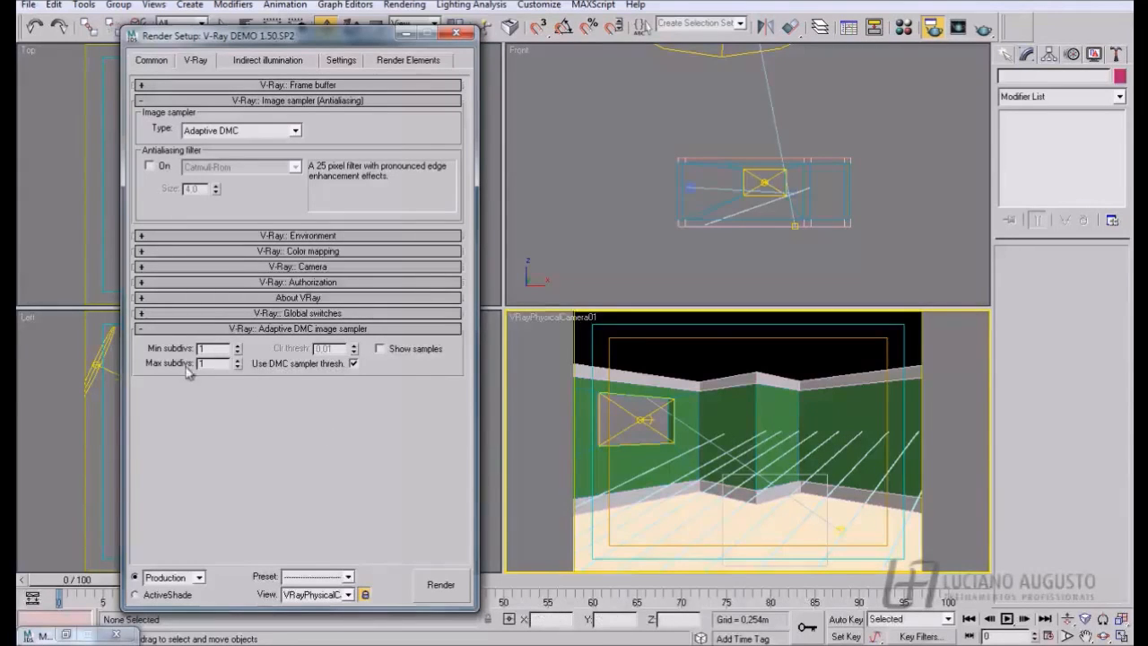
pyautogui.doubleClick(215, 364)
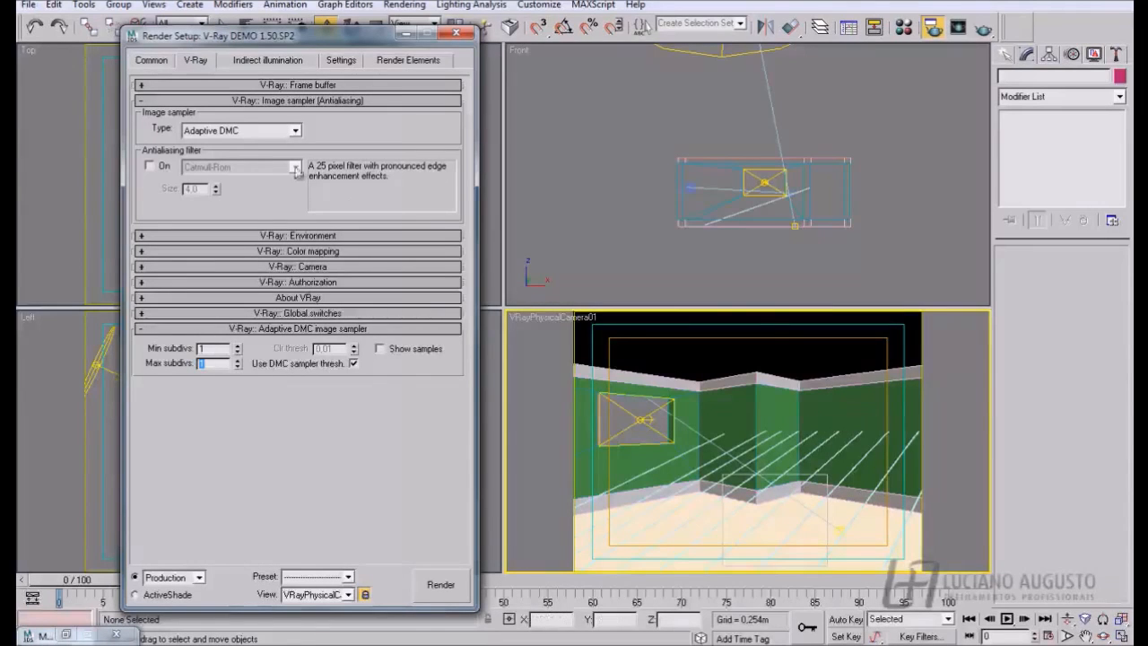
# - Set the image sampler type to Adaptive subdivision and check its description on the presentation slide before returning to 3ds Max
pyautogui.click(236, 132)
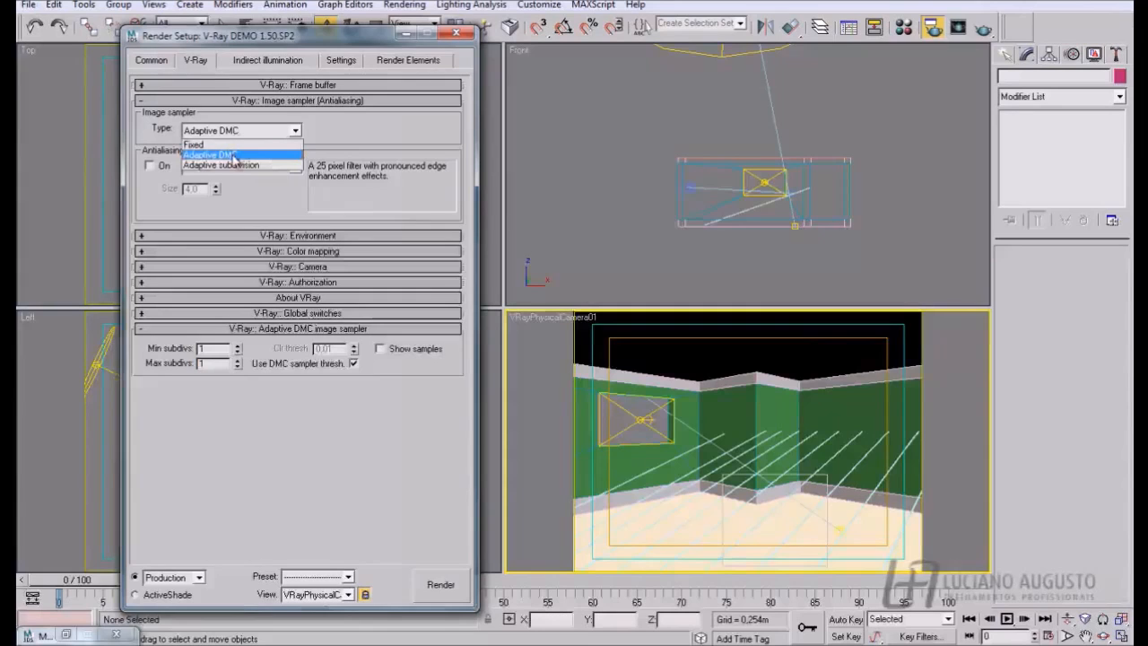
pyautogui.click(236, 166)
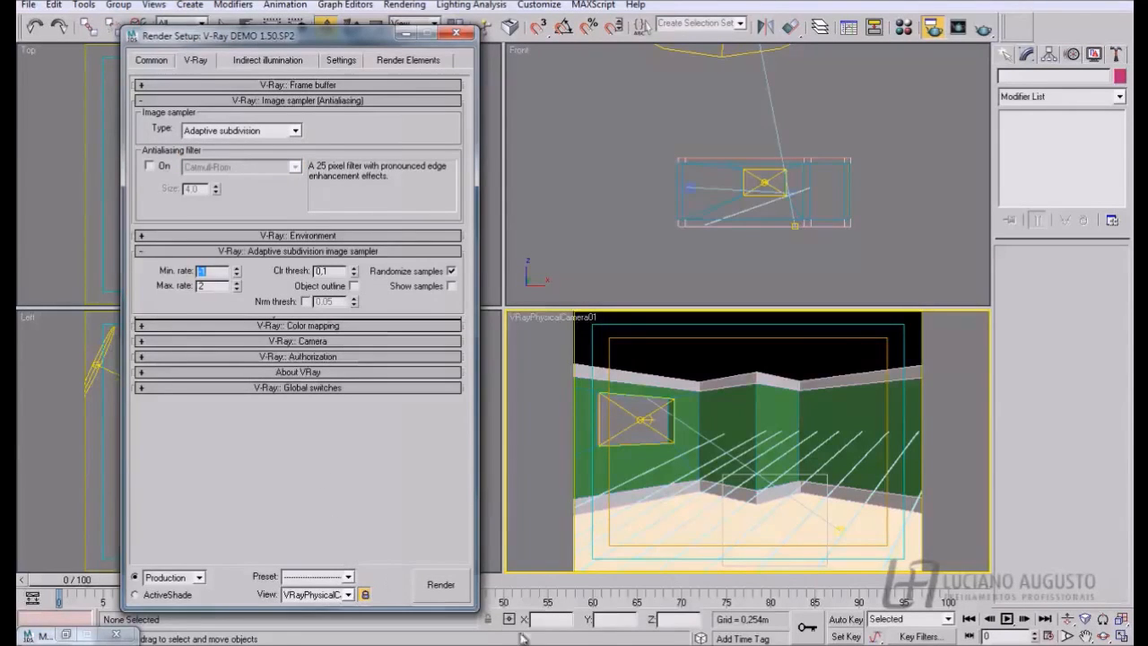
pyautogui.moveTo(523, 637)
pyautogui.click(611, 599)
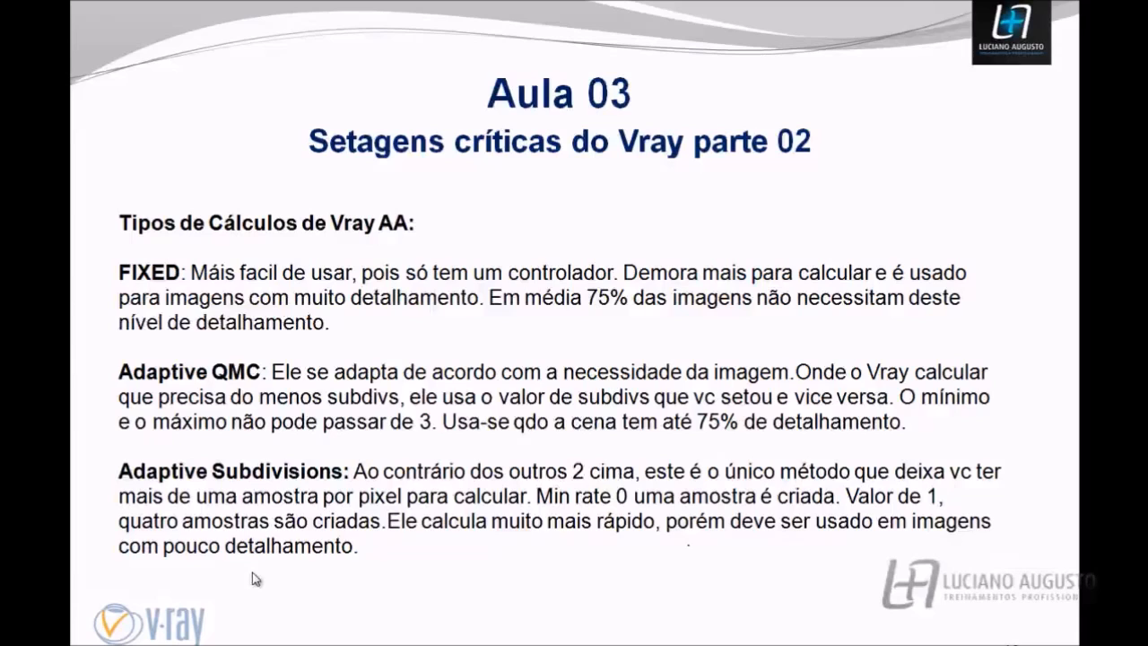
pyautogui.hotkey('alt', 'Tab')
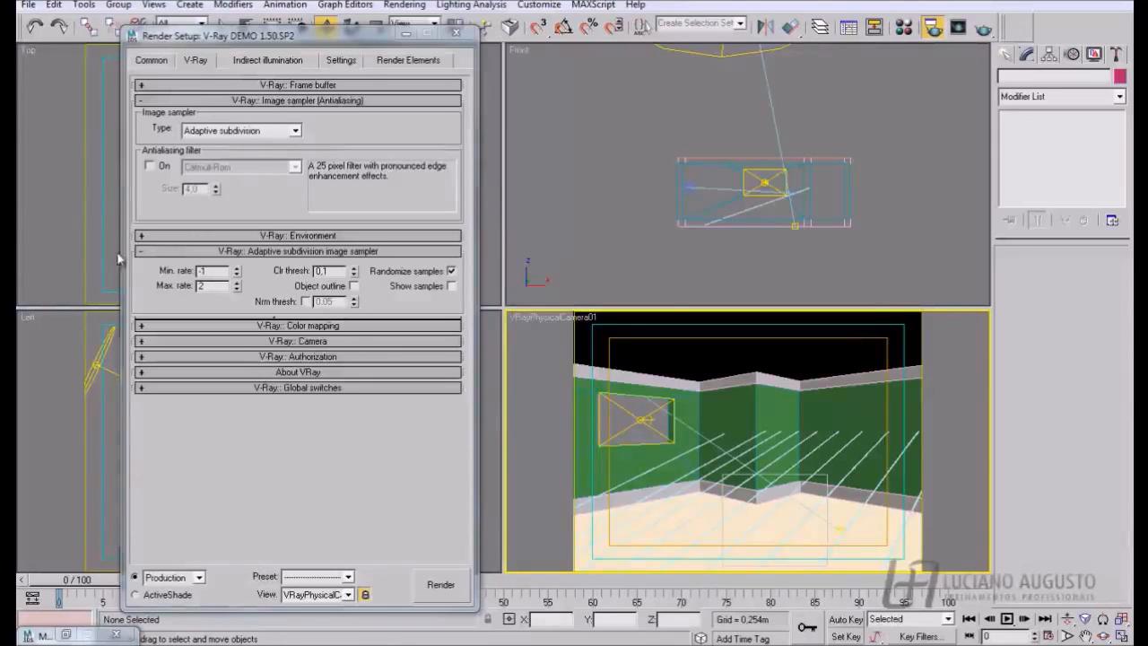
# - Change the image sampler type to Adaptive DMC for comparison and set it back to Adaptive subdivision
pyautogui.click(269, 131)
pyautogui.click(239, 165)
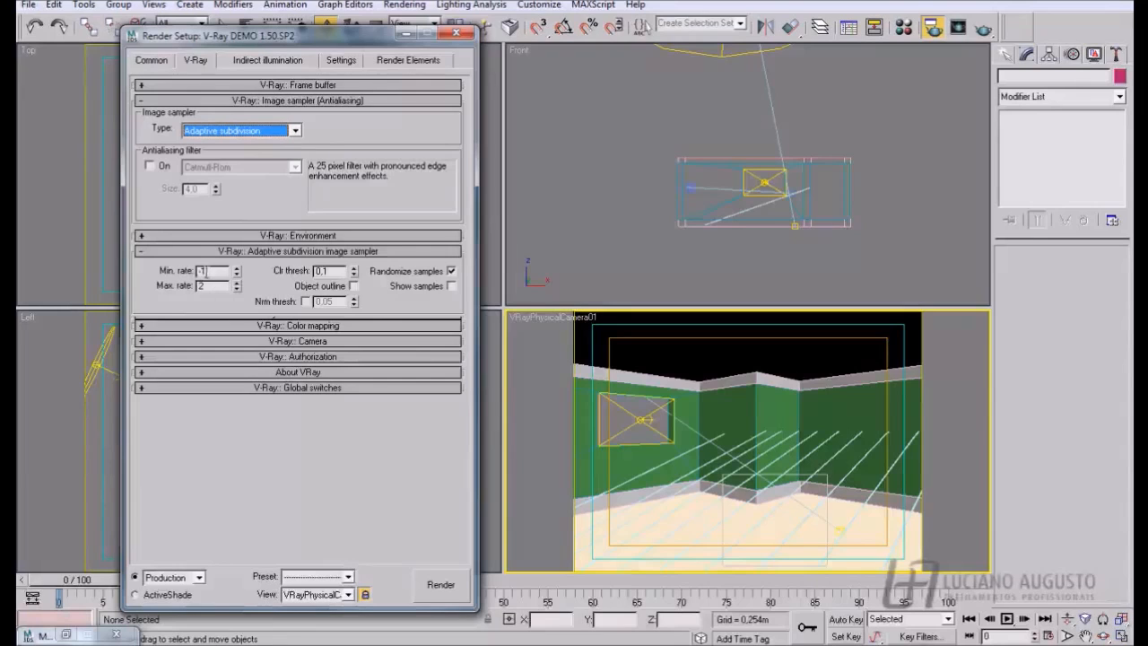
pyautogui.click(295, 132)
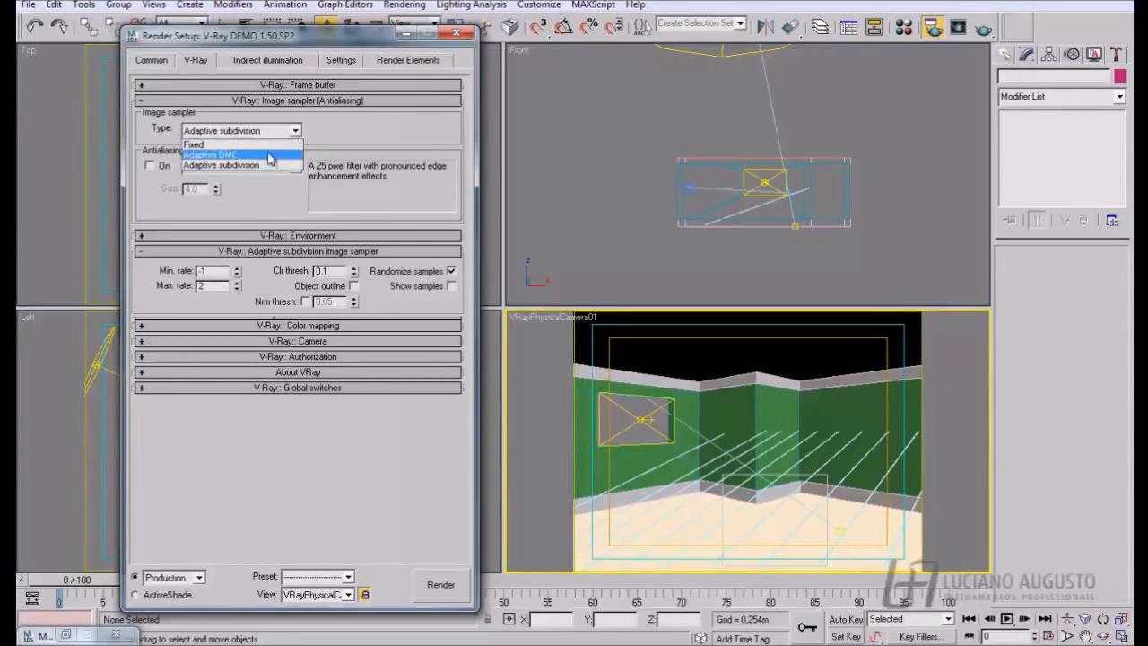
pyautogui.click(268, 155)
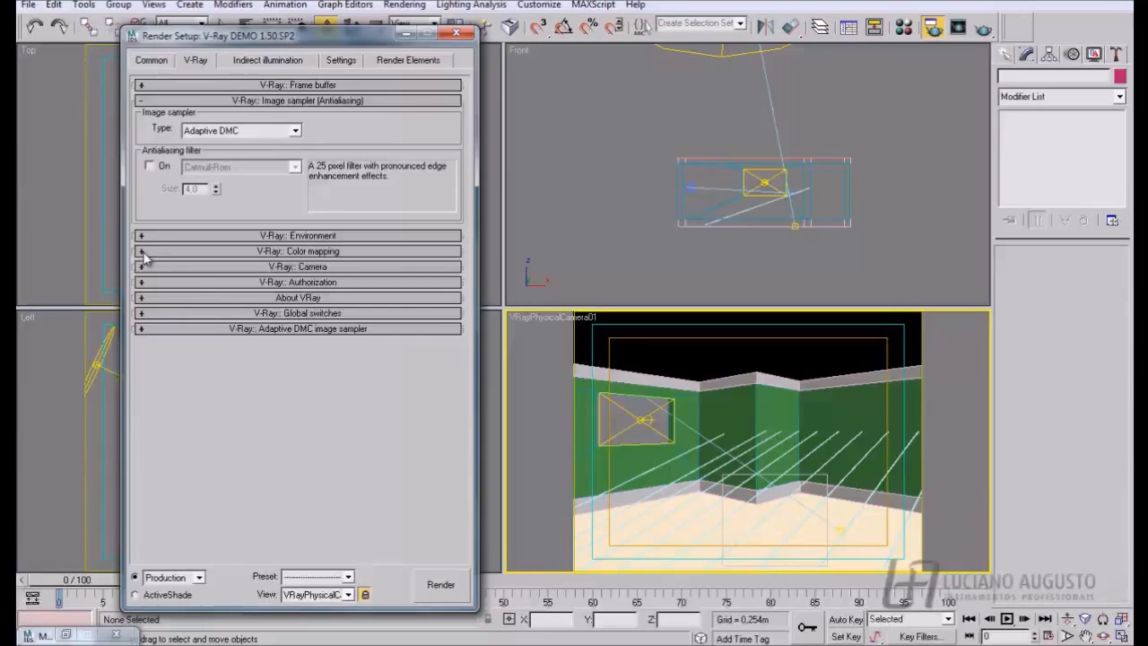
pyautogui.click(210, 131)
pyautogui.click(223, 167)
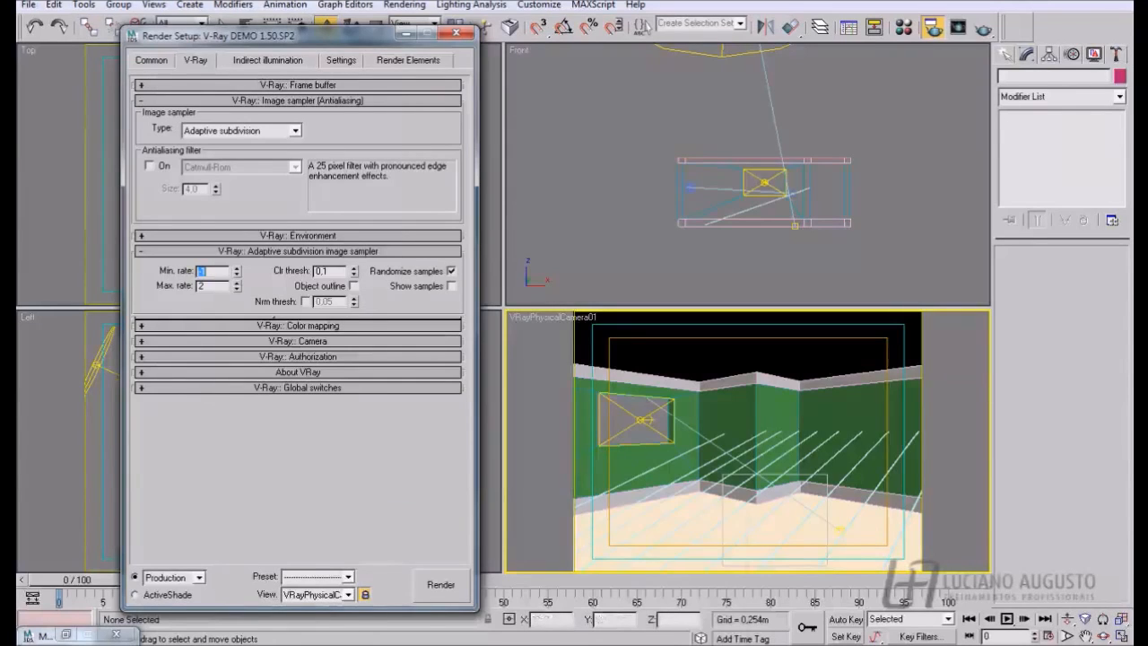
# - Switch to the presentation and advance to the slide with example images for each sampler type
pyautogui.moveTo(565, 638)
pyautogui.click(645, 610)
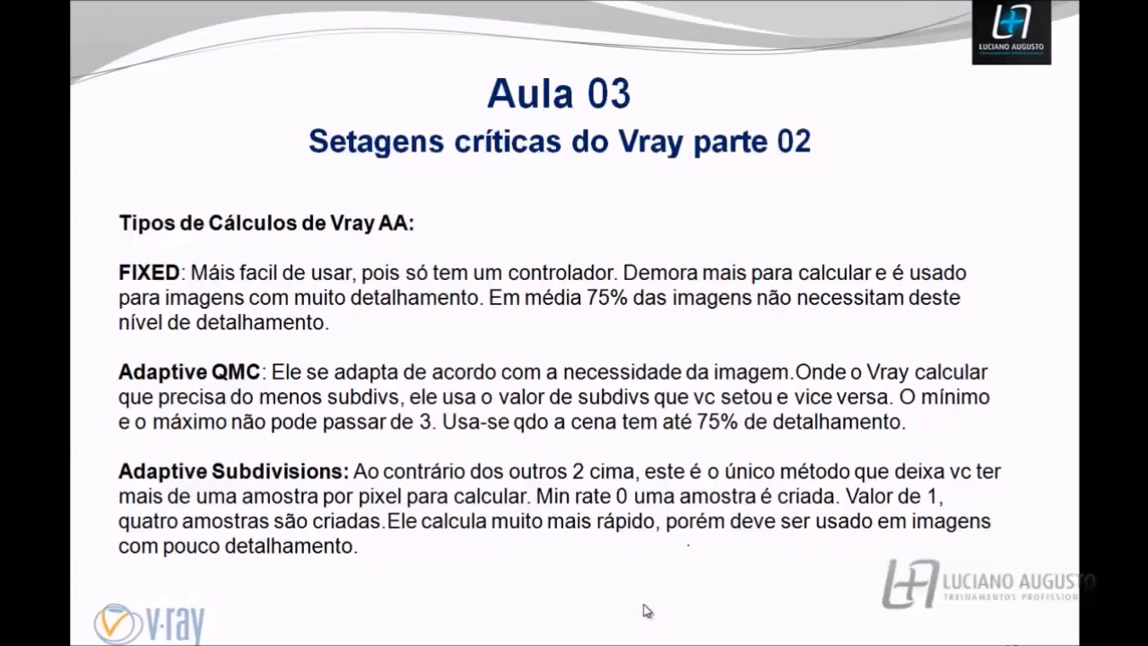
pyautogui.click(646, 611)
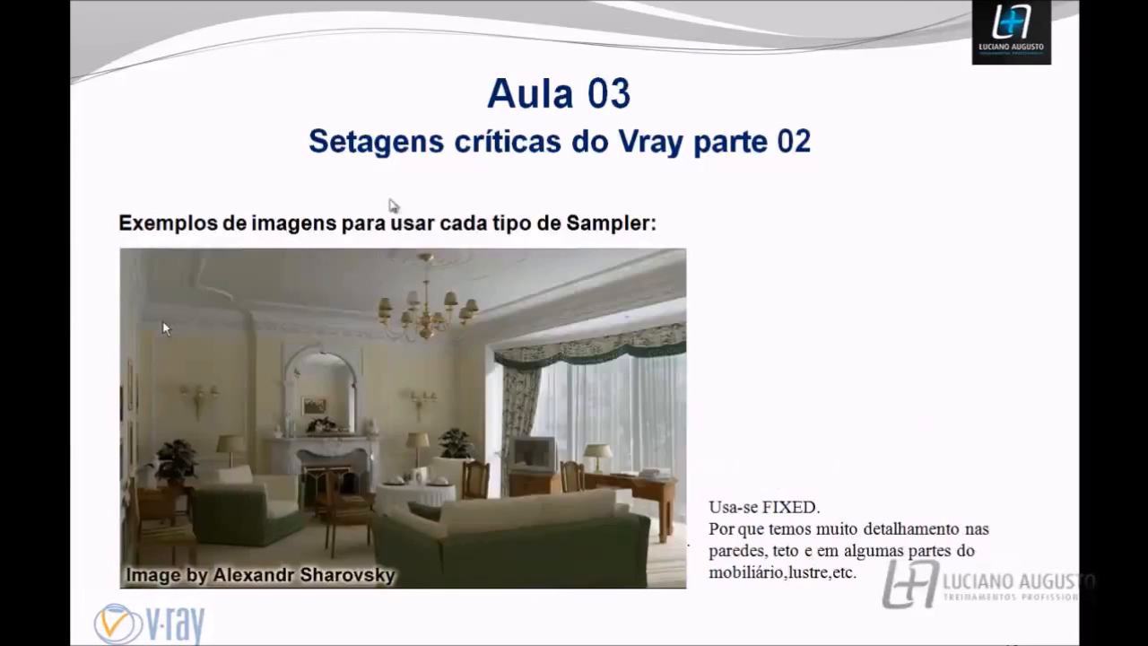
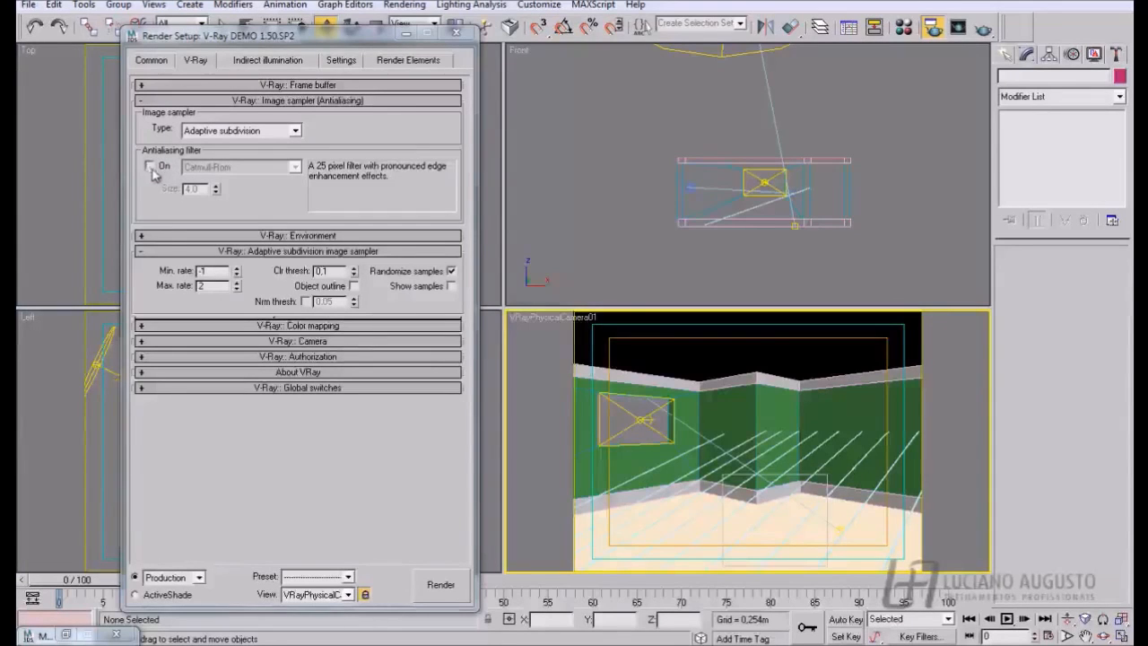
# - Enable the antialiasing filter for the image sampler, review the available filter types and keep Catmull-Rom
pyautogui.click(232, 132)
pyautogui.click(149, 179)
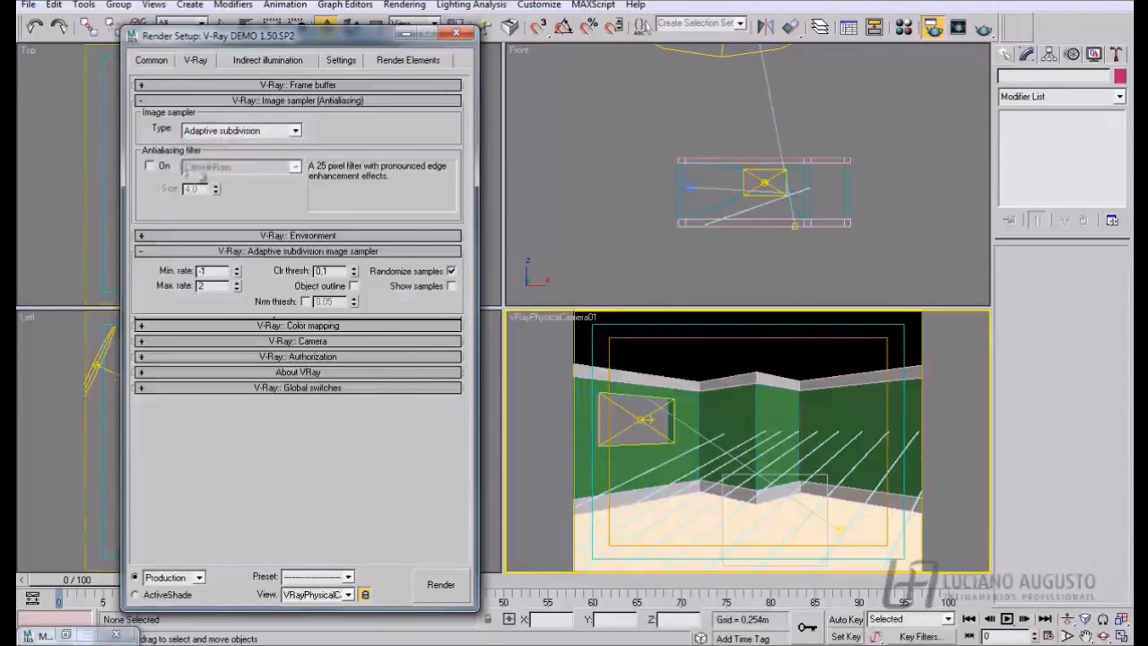
pyautogui.click(150, 167)
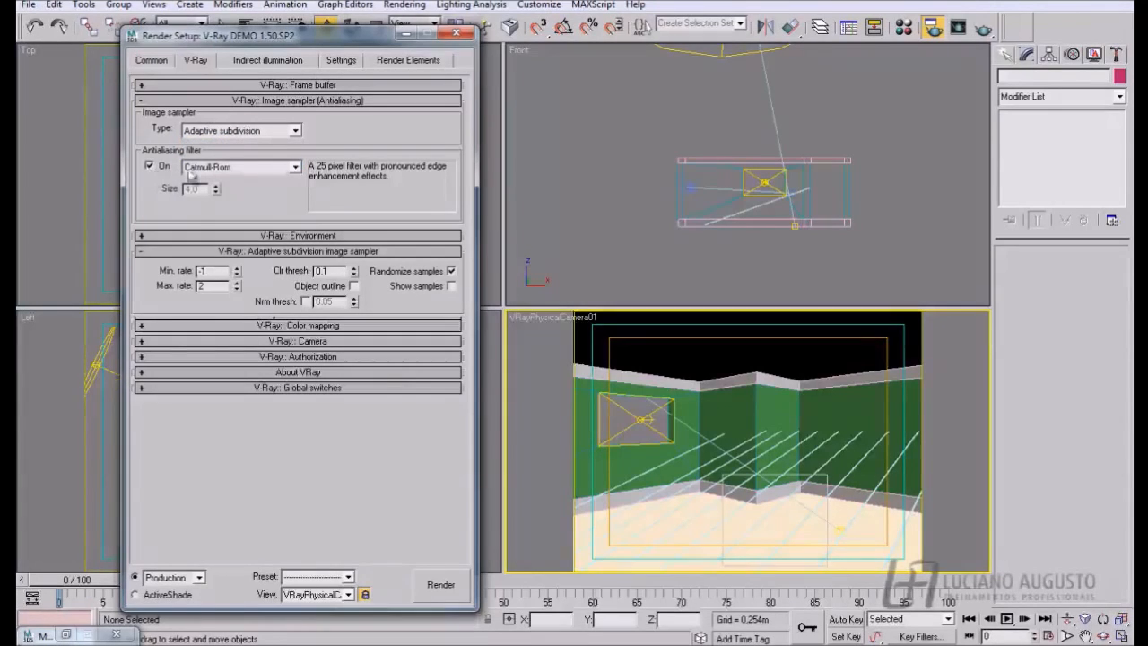
pyautogui.click(293, 169)
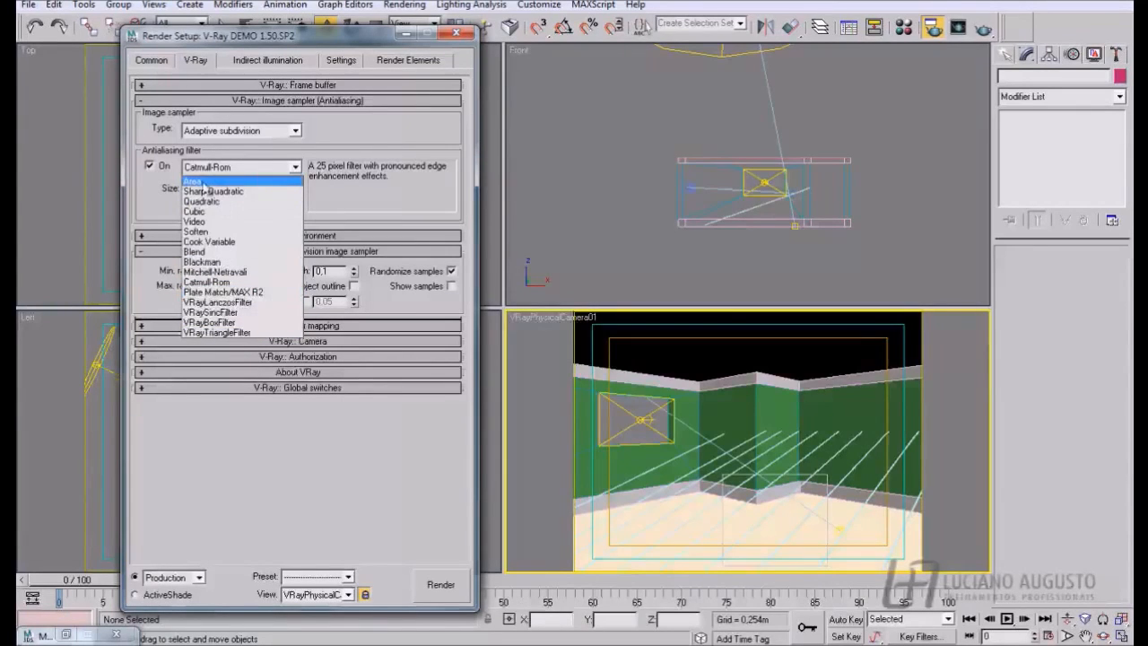
pyautogui.click(154, 169)
pyautogui.click(154, 169)
pyautogui.click(153, 168)
pyautogui.click(199, 166)
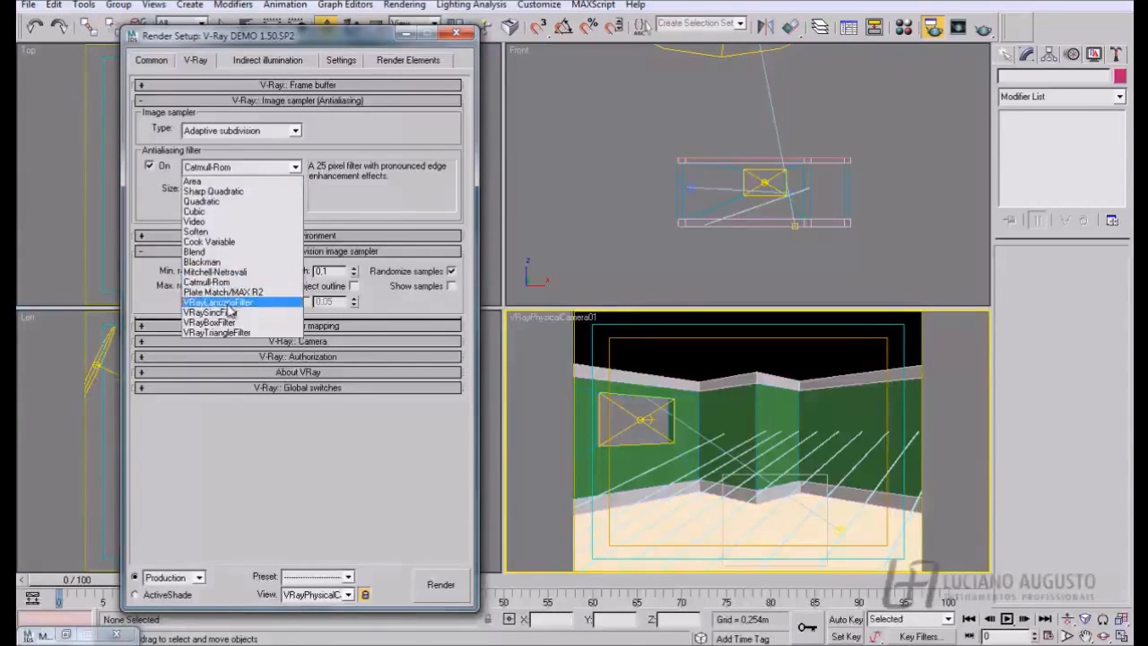
pyautogui.click(150, 167)
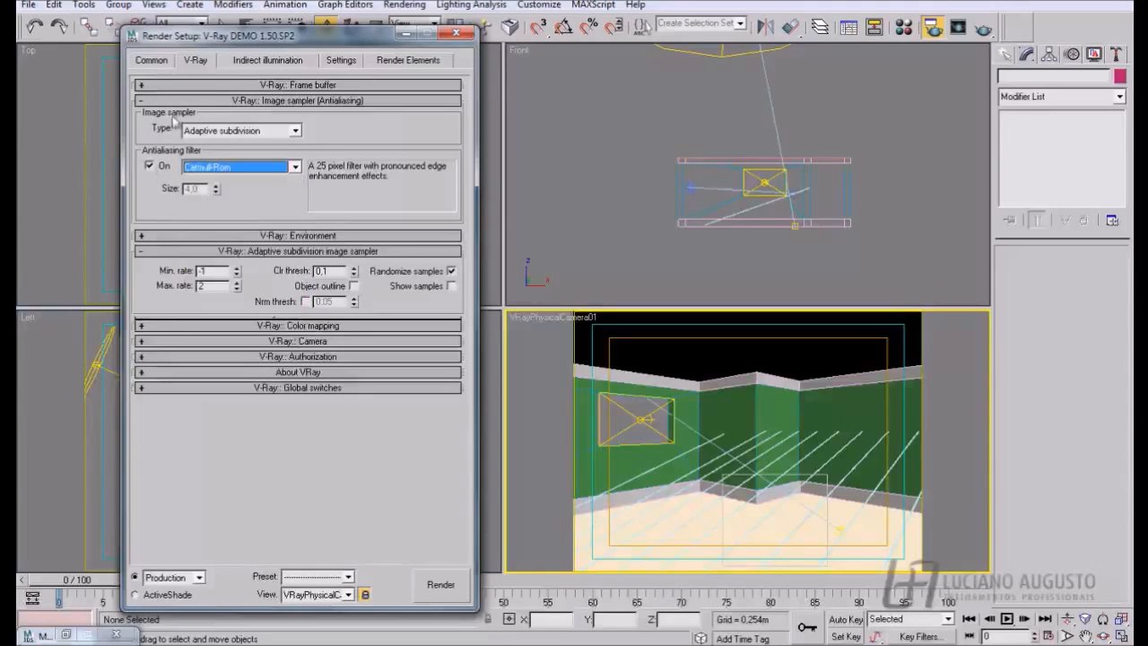
# - Set the image sampler type to Fixed, expand its settings and render the camera view with subdivs at 1
pyautogui.click(293, 131)
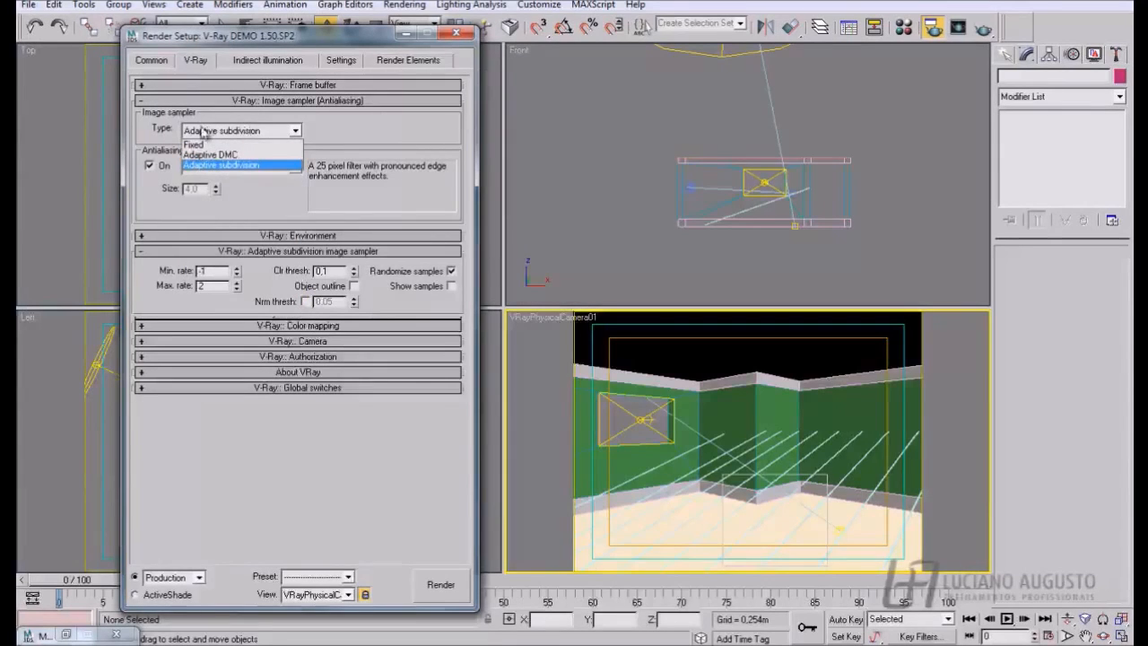
pyautogui.click(203, 145)
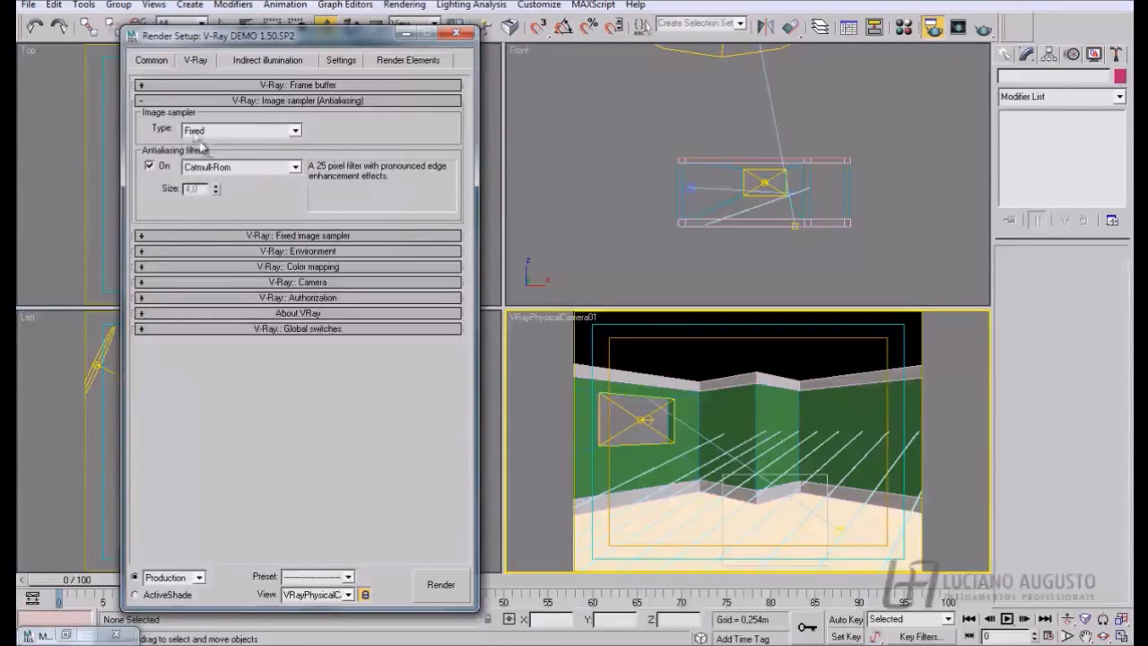
pyautogui.click(142, 236)
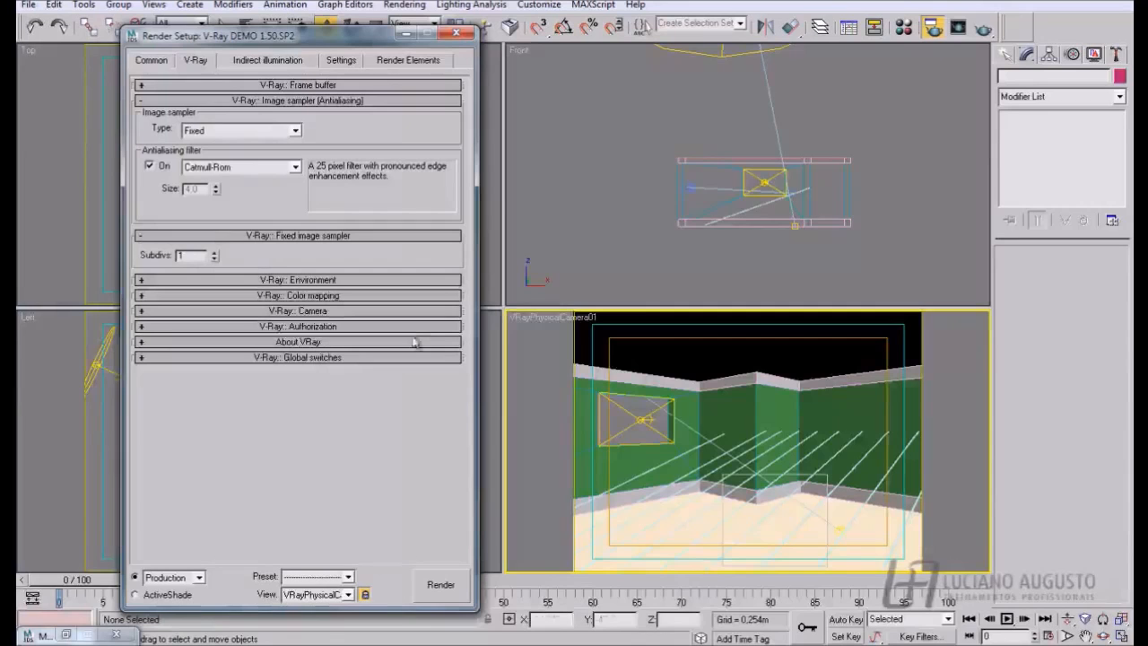
pyautogui.click(457, 583)
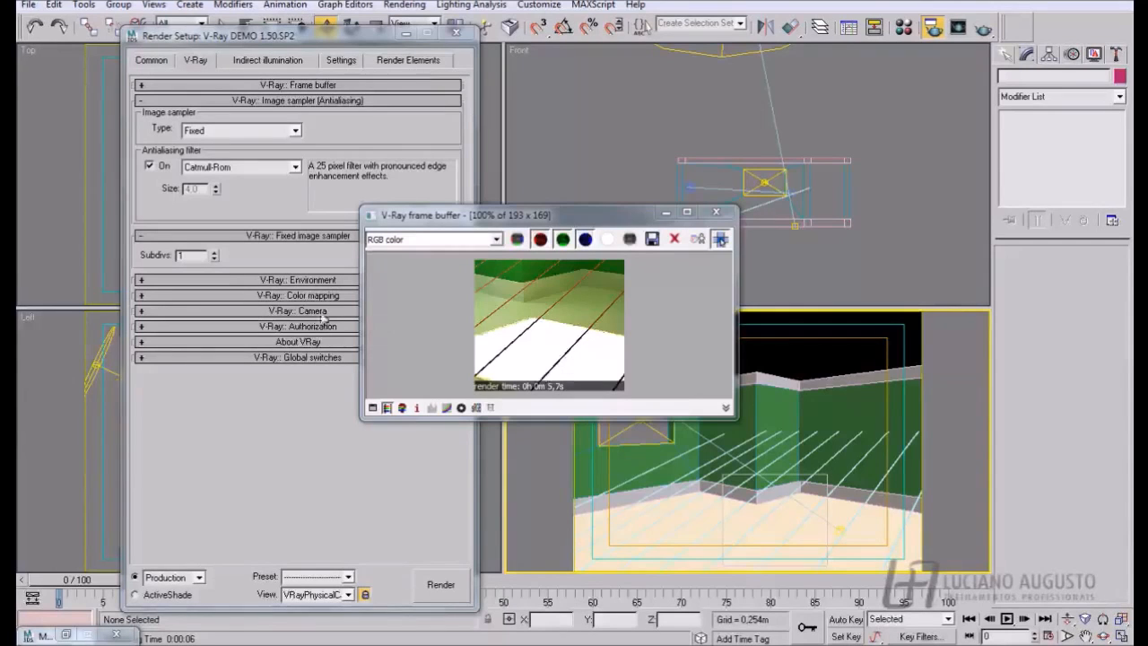
# - Set the Fixed image sampler's subdivs to 4 and render the camera view again
pyautogui.moveTo(197, 257); pyautogui.dragTo(173, 260)
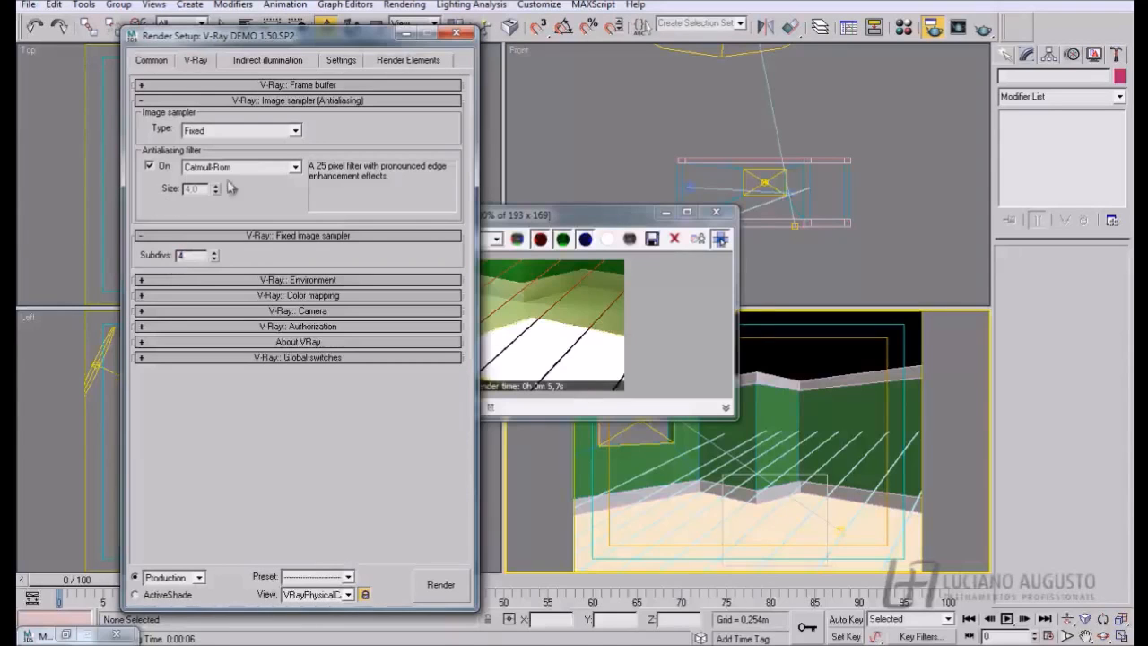
pyautogui.moveTo(535, 210); pyautogui.dragTo(549, 189)
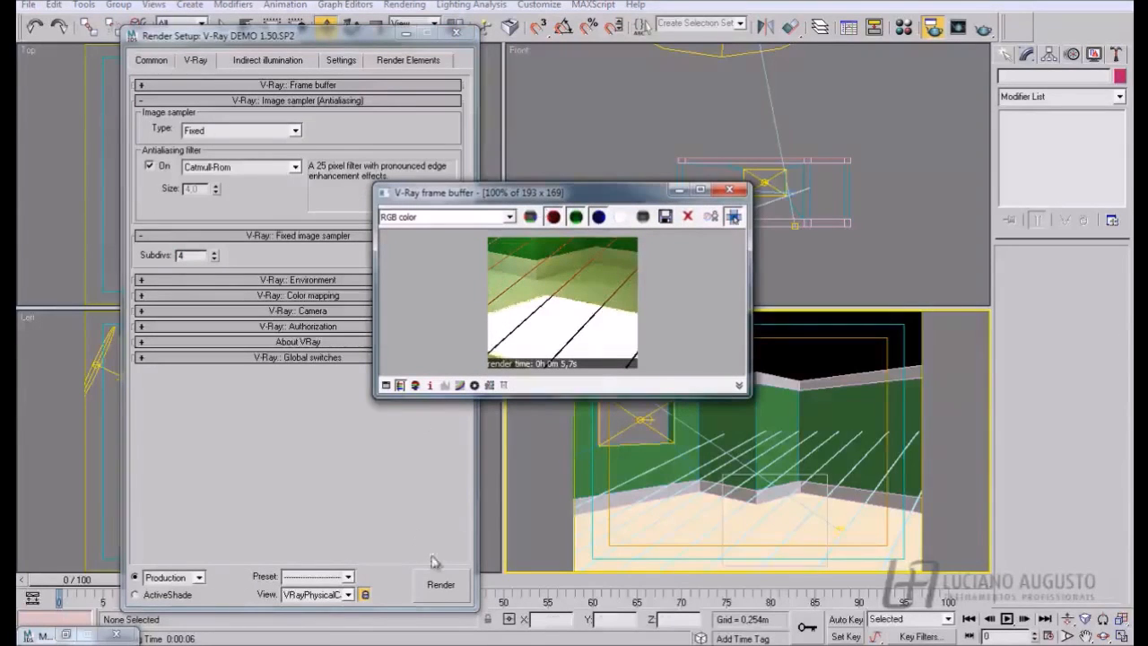
pyautogui.click(455, 581)
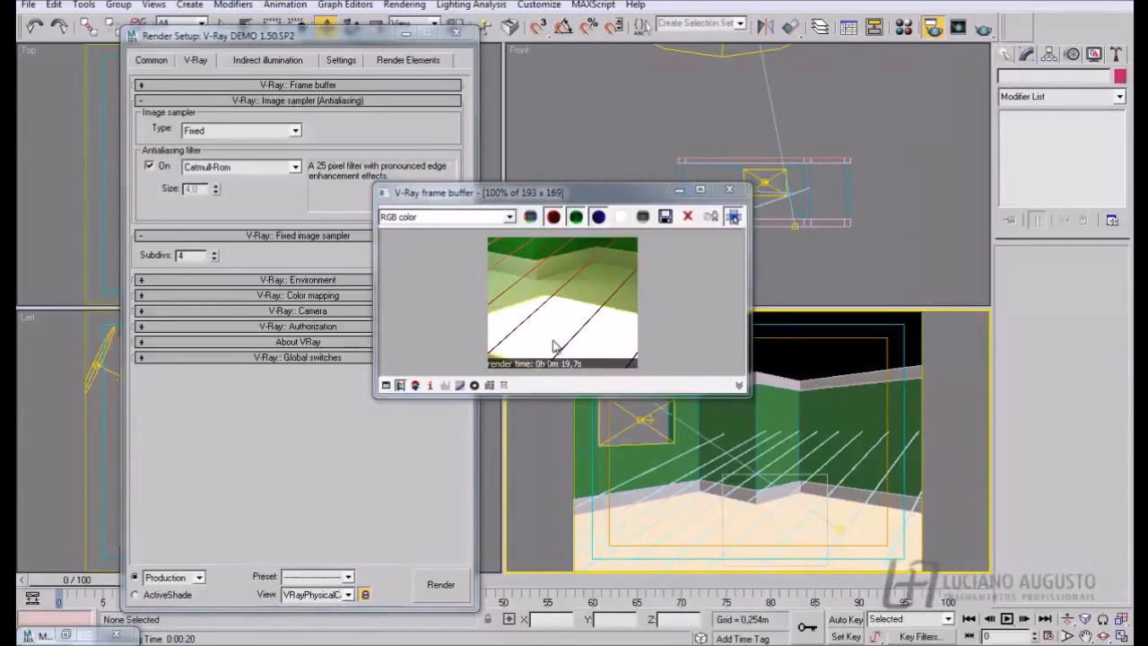
# - Set the image sampler type to Adaptive DMC and render with both min and max subdivs at 1
pyautogui.click(295, 131)
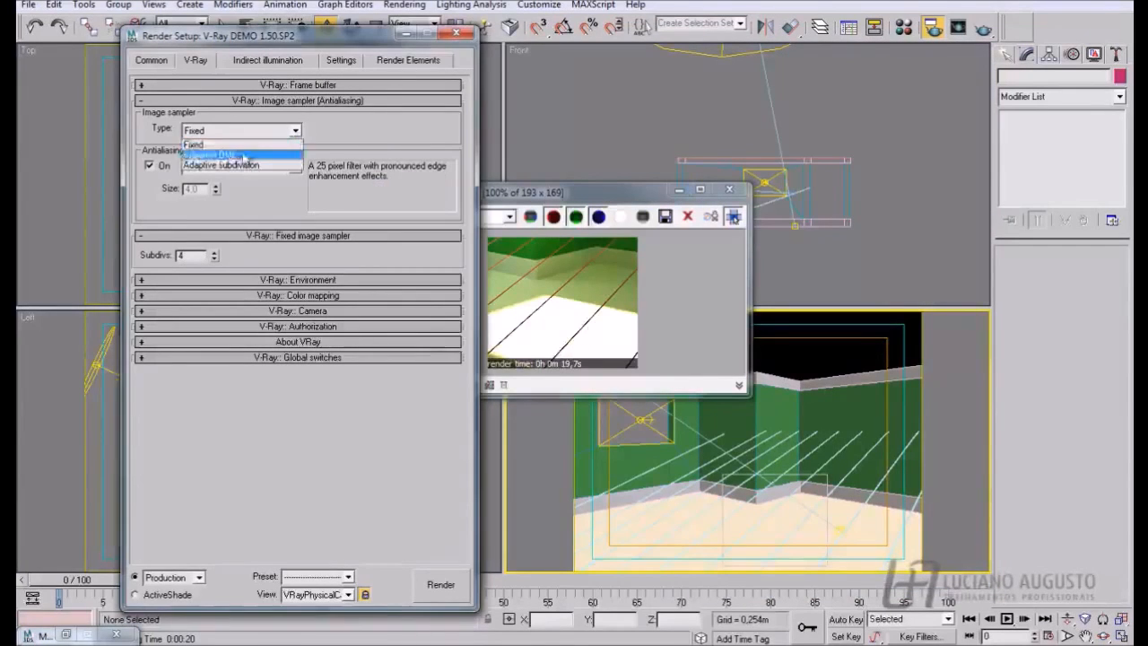
pyautogui.click(240, 154)
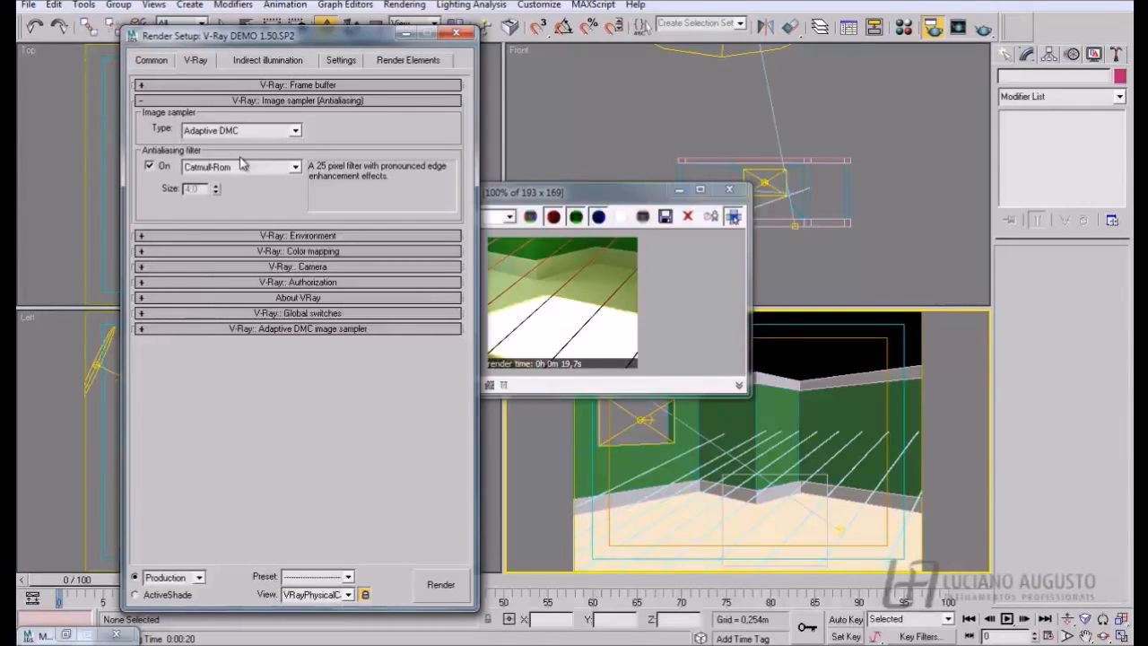
pyautogui.click(142, 330)
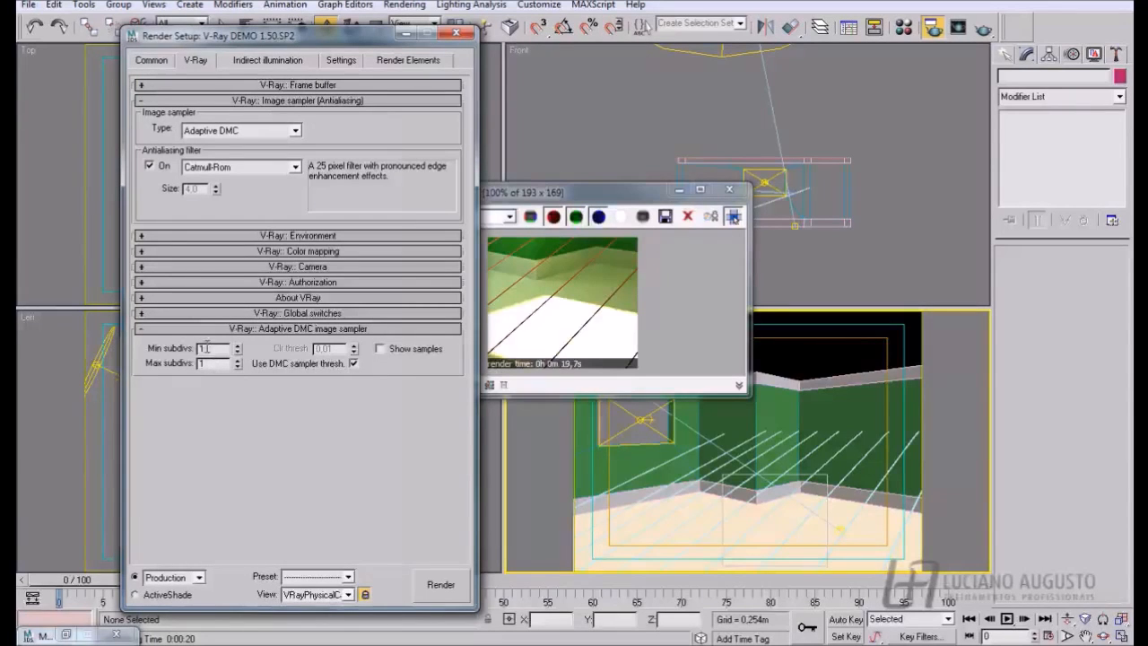
pyautogui.moveTo(210, 348); pyautogui.dragTo(198, 349)
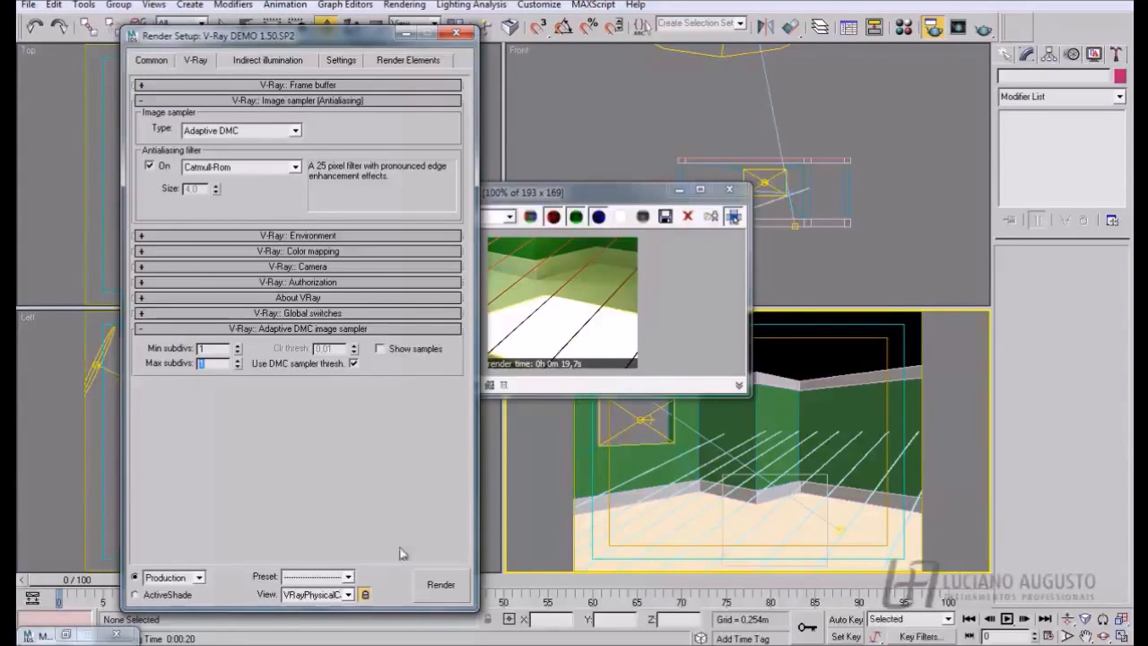
pyautogui.click(439, 583)
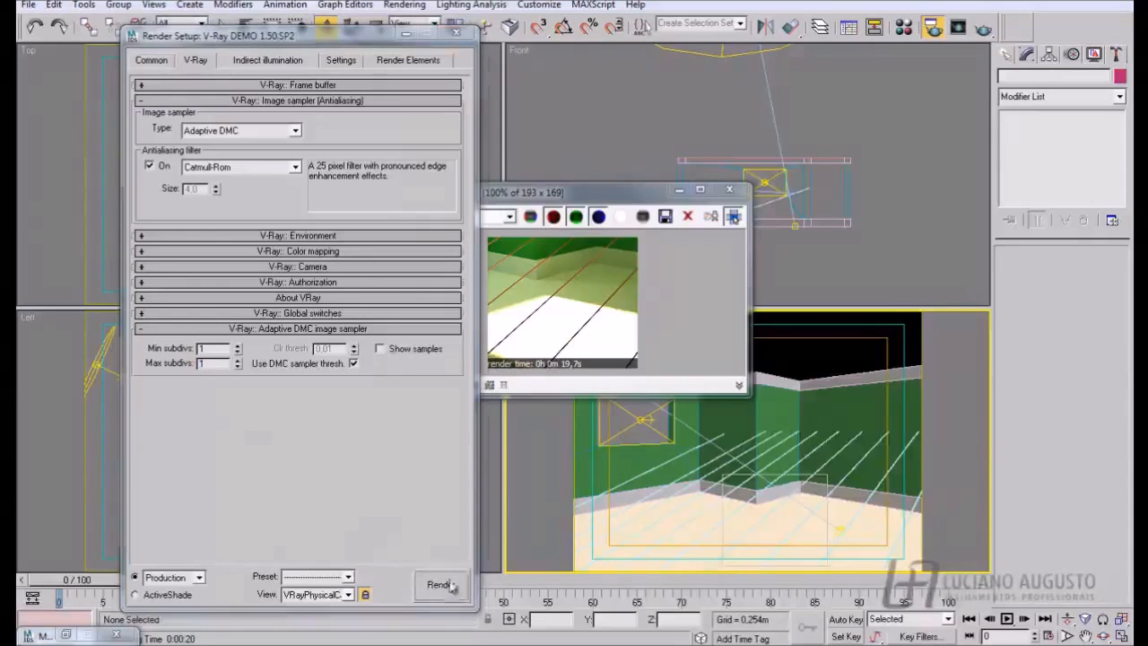
pyautogui.moveTo(565, 193); pyautogui.dragTo(574, 184)
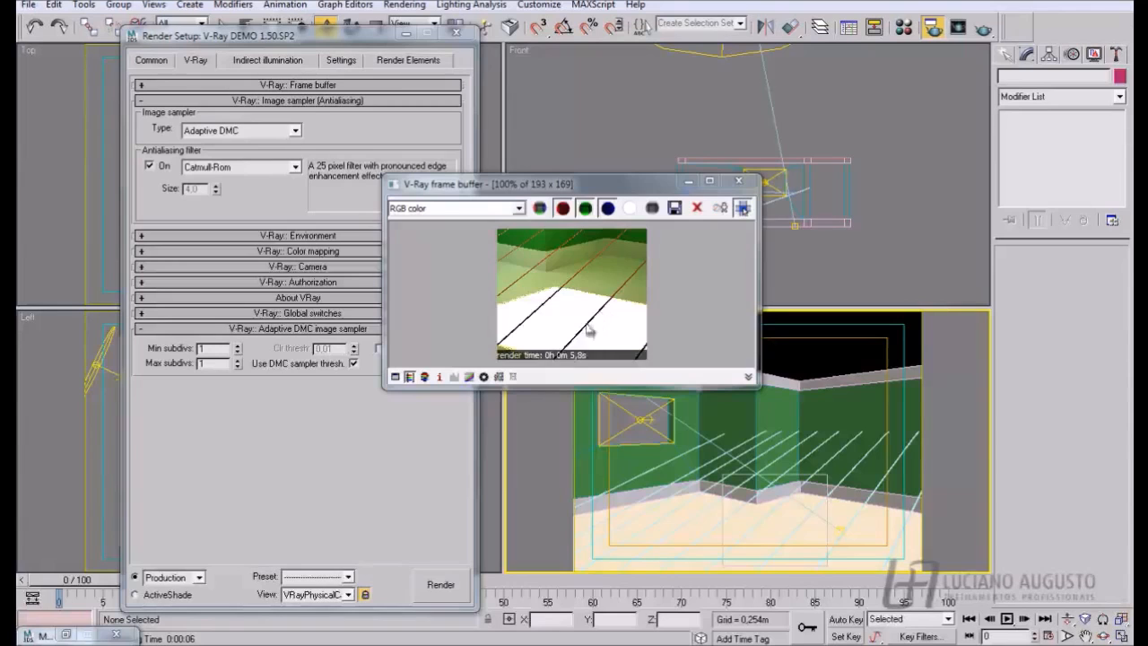
# - Render Adaptive DMC with max subdivs set to 4 and min subdivs at 1, and again with min subdivs set to 2
pyautogui.doubleClick(207, 365)
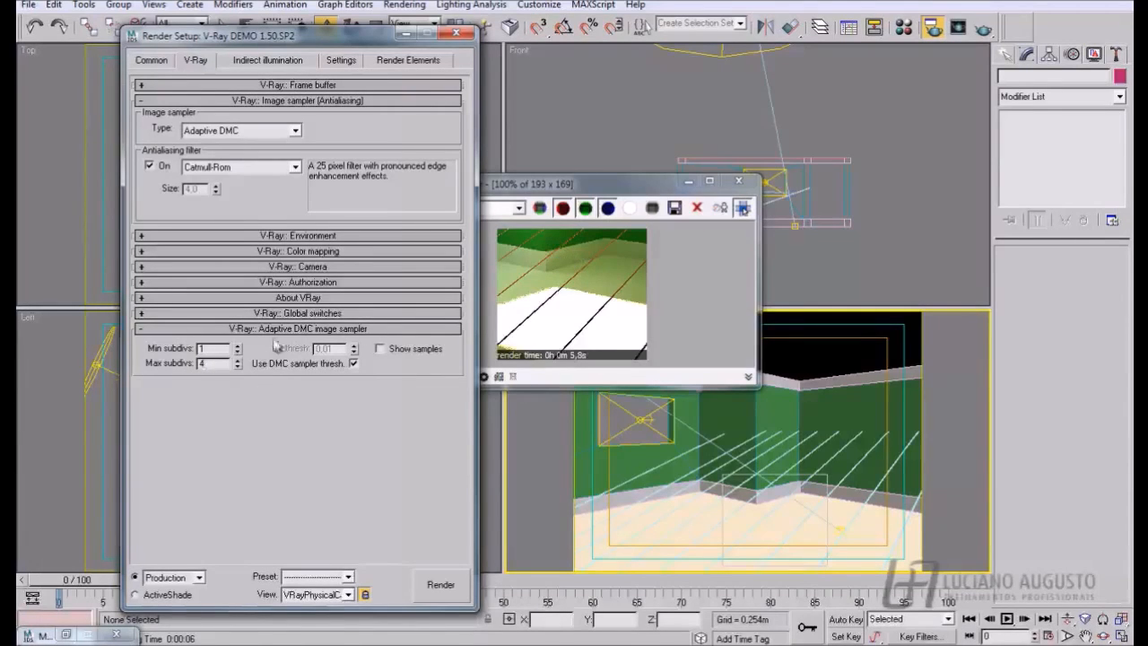
pyautogui.doubleClick(207, 349)
pyautogui.click(440, 584)
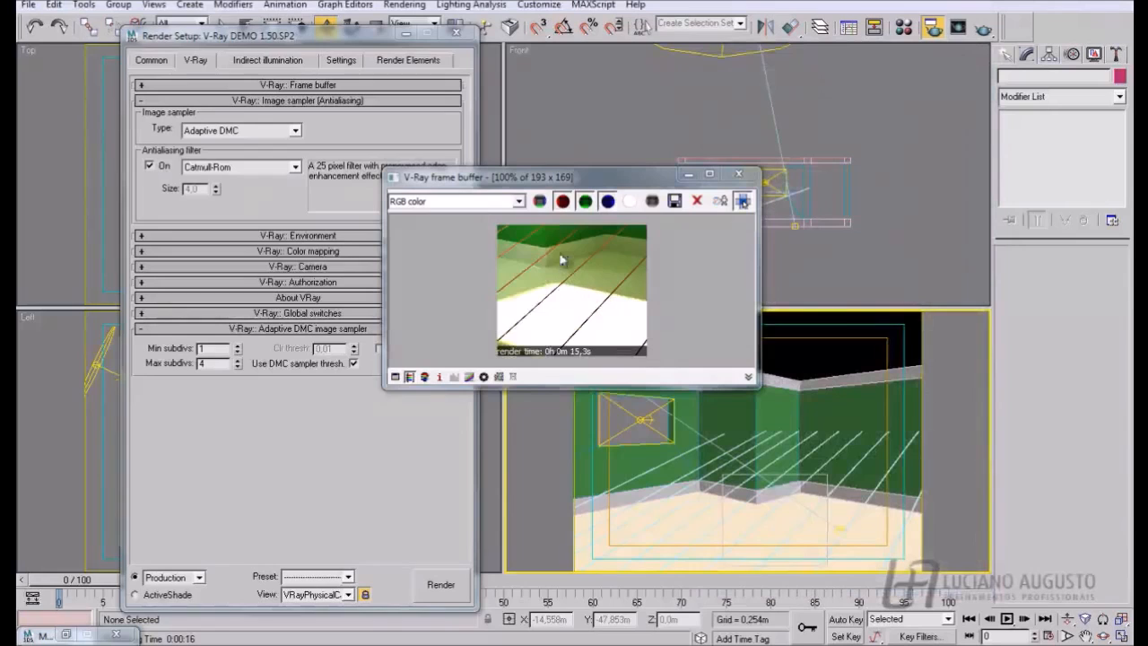
pyautogui.click(192, 349)
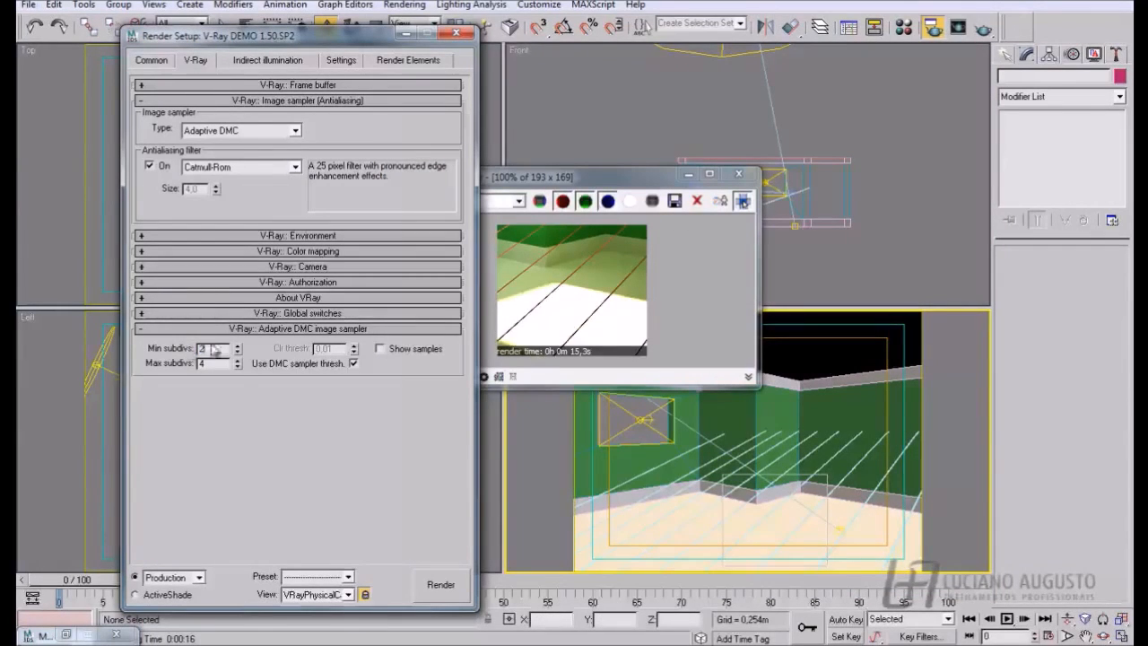
pyautogui.click(441, 584)
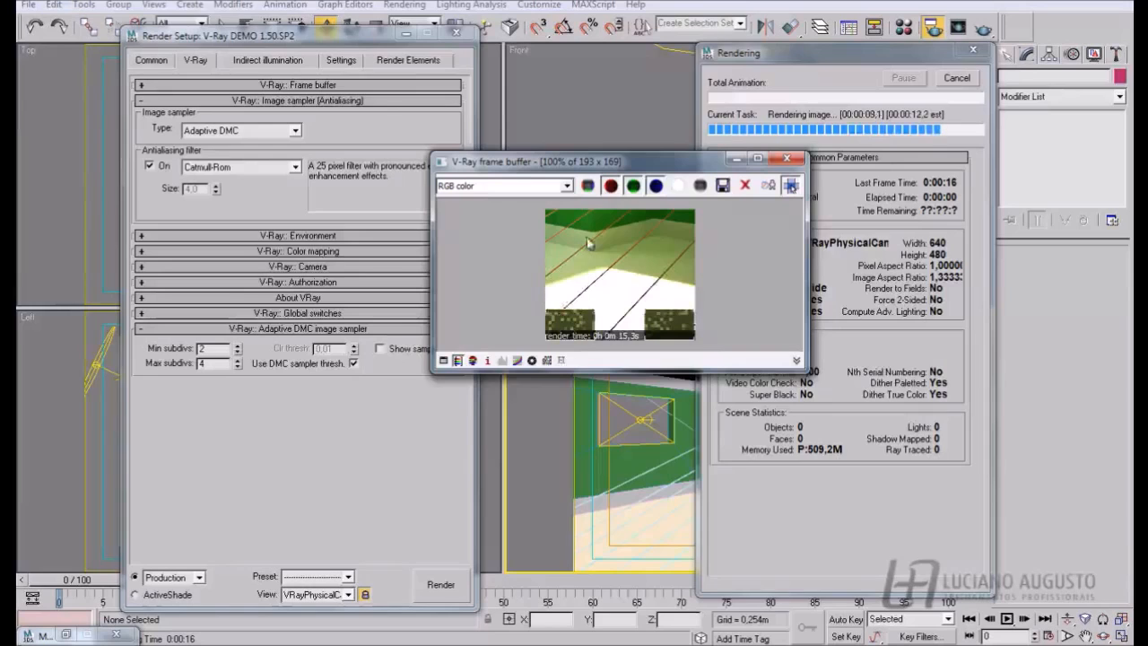
# - Set the image sampler type to Adaptive subdivision and close the V-Ray frame buffer
pyautogui.click(241, 130)
pyautogui.click(245, 167)
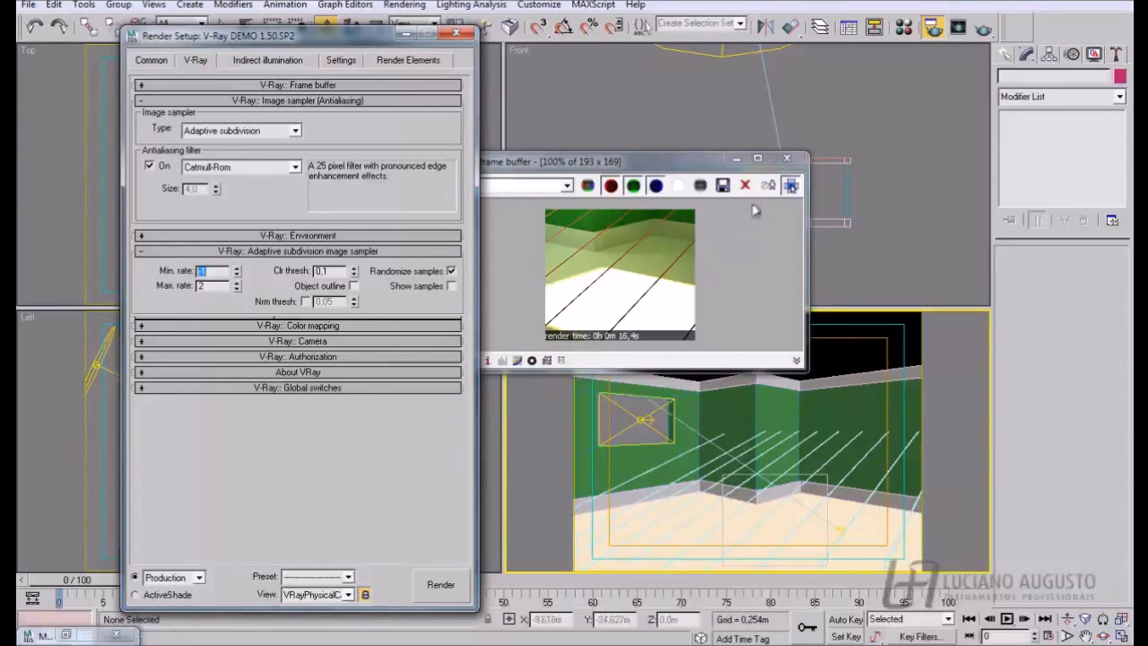
pyautogui.click(786, 158)
# - Set the image sampler type to Fixed, turn off the antialiasing filter and expand the Fixed image sampler settings
pyautogui.click(296, 131)
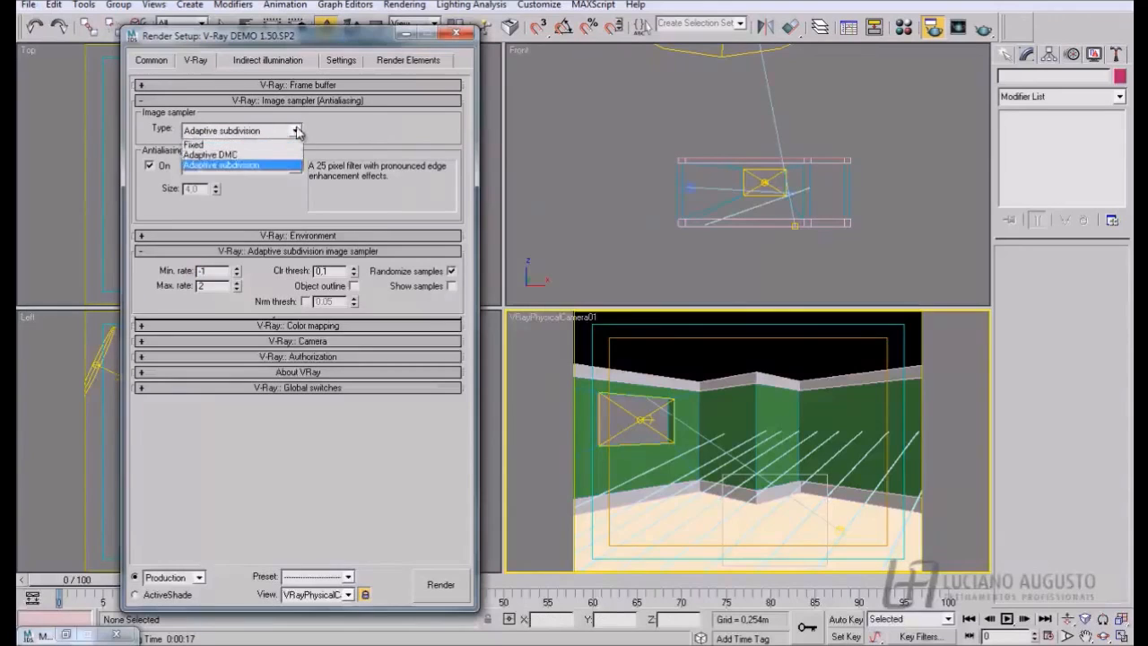
pyautogui.click(222, 144)
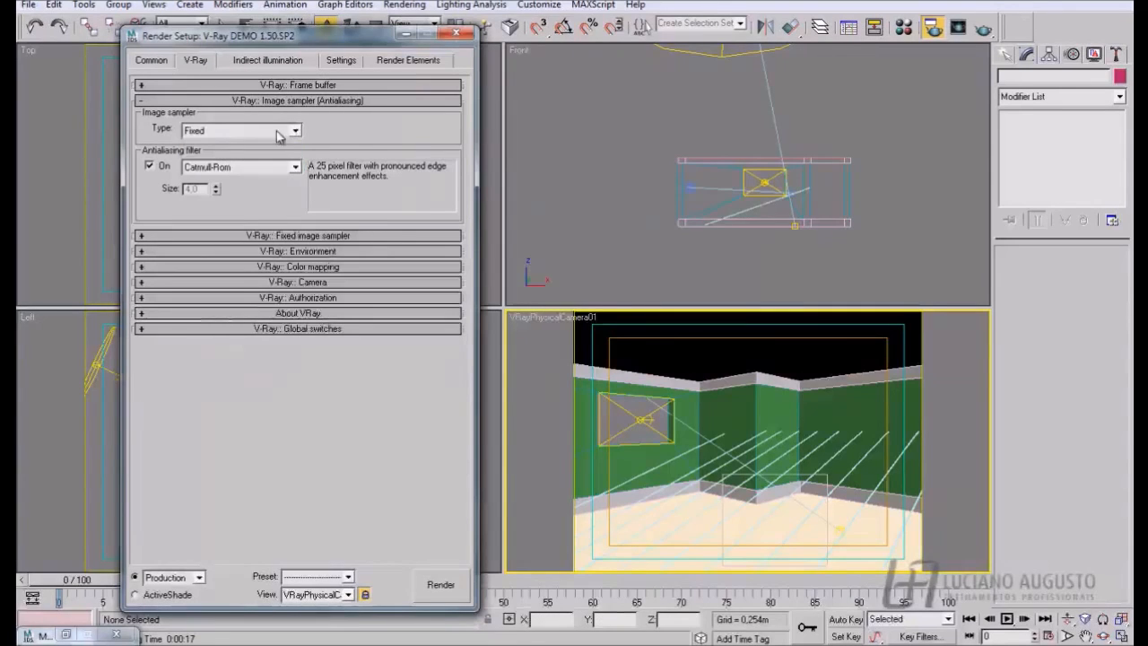
pyautogui.click(211, 132)
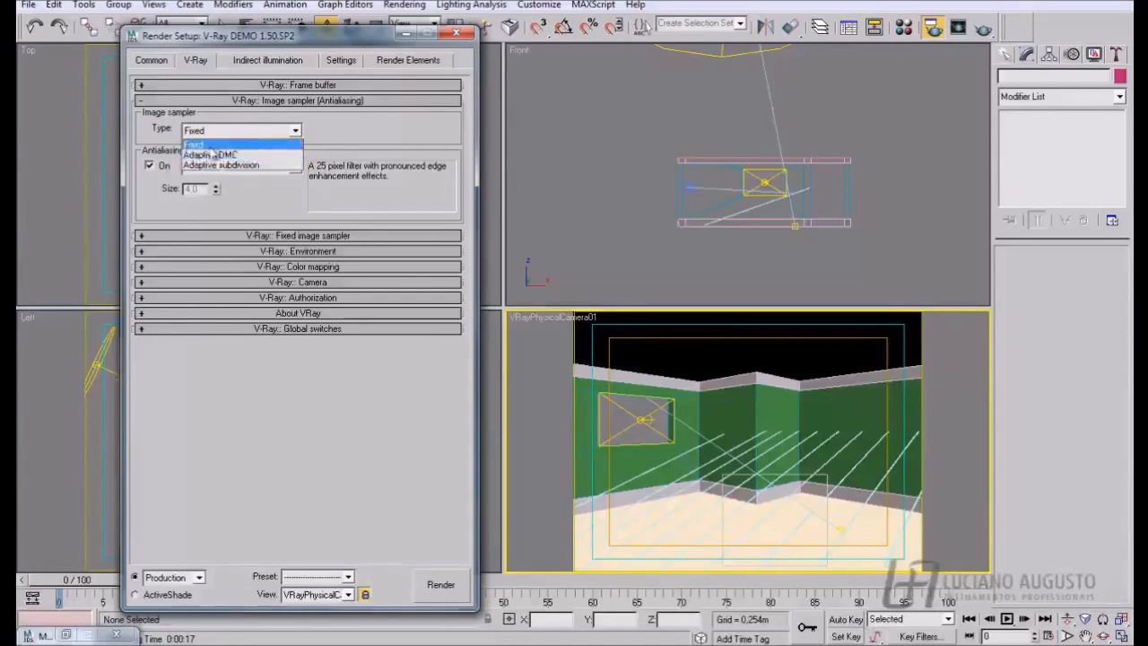
pyautogui.click(245, 200)
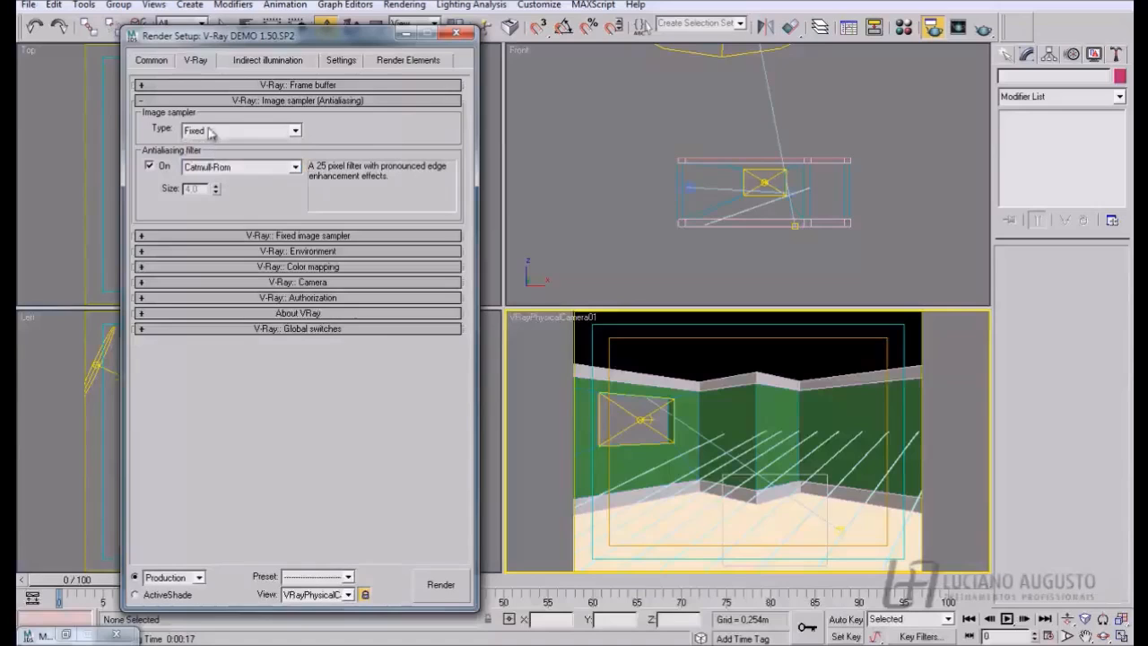
pyautogui.click(153, 166)
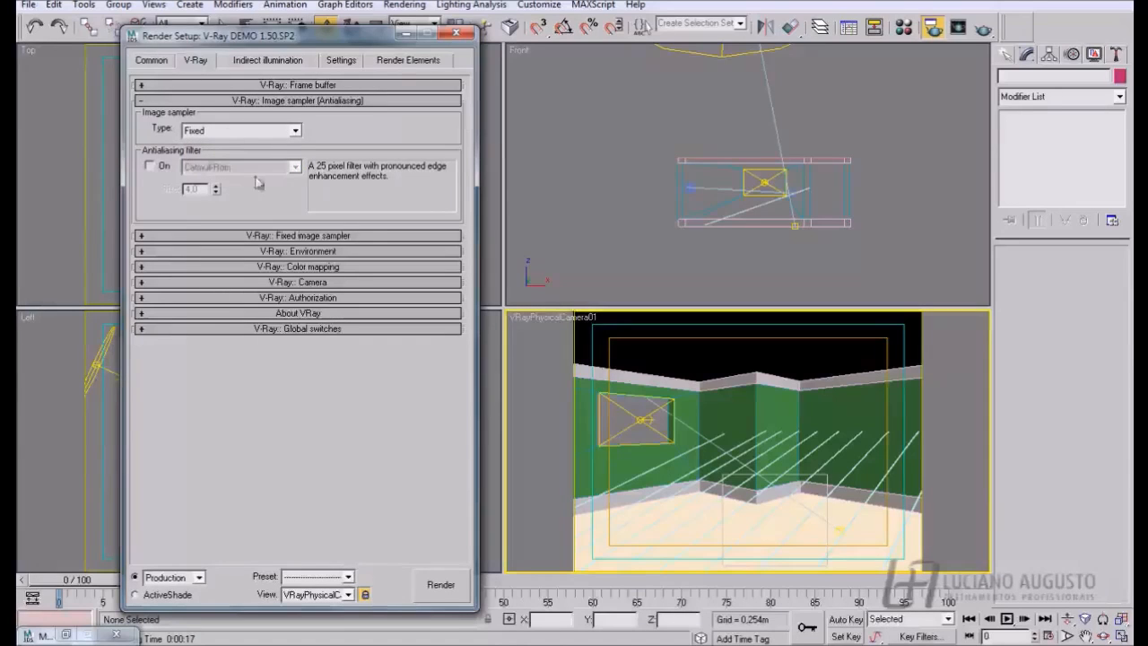
pyautogui.click(143, 236)
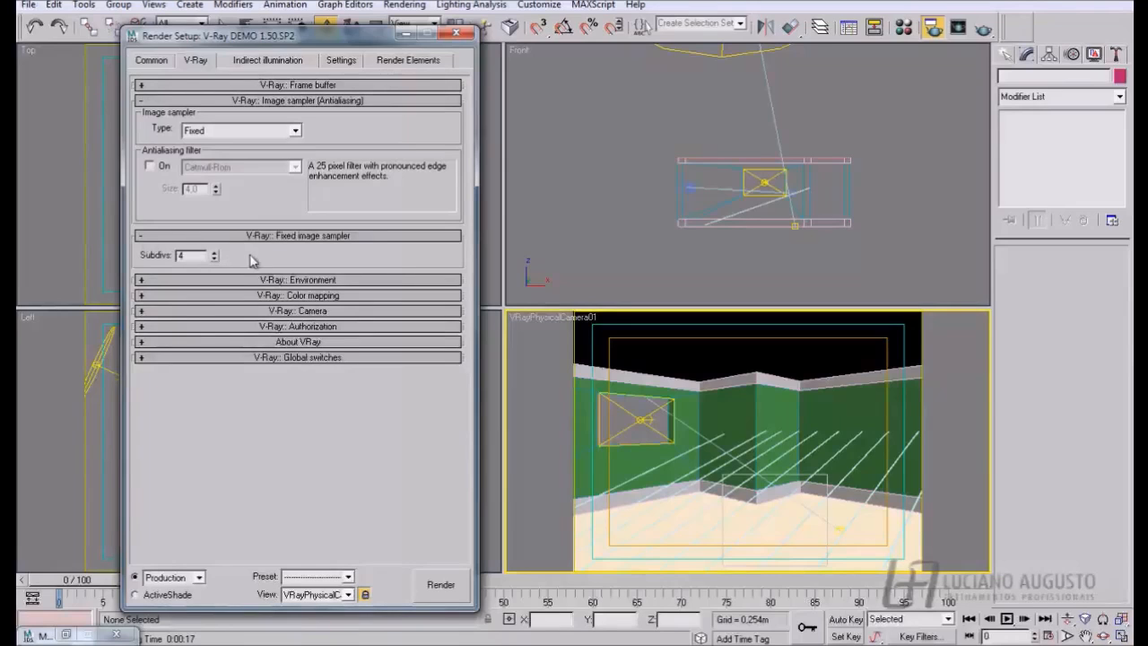